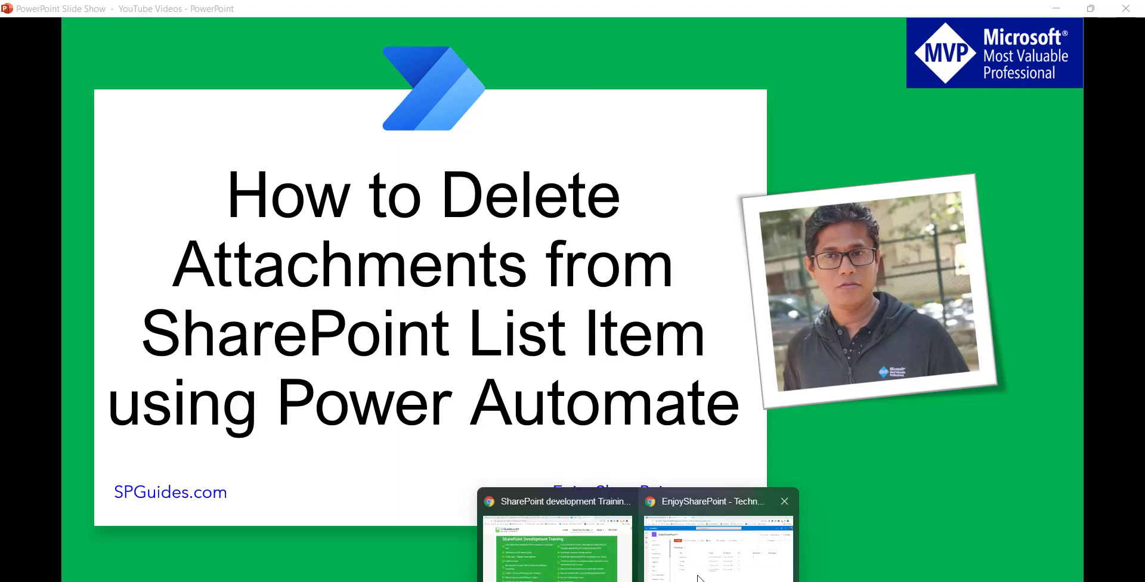
# Switch to the Technology list in SharePoint in Chrome and examine the attachments of the SharePoint item.
pyautogui.click(719, 534)
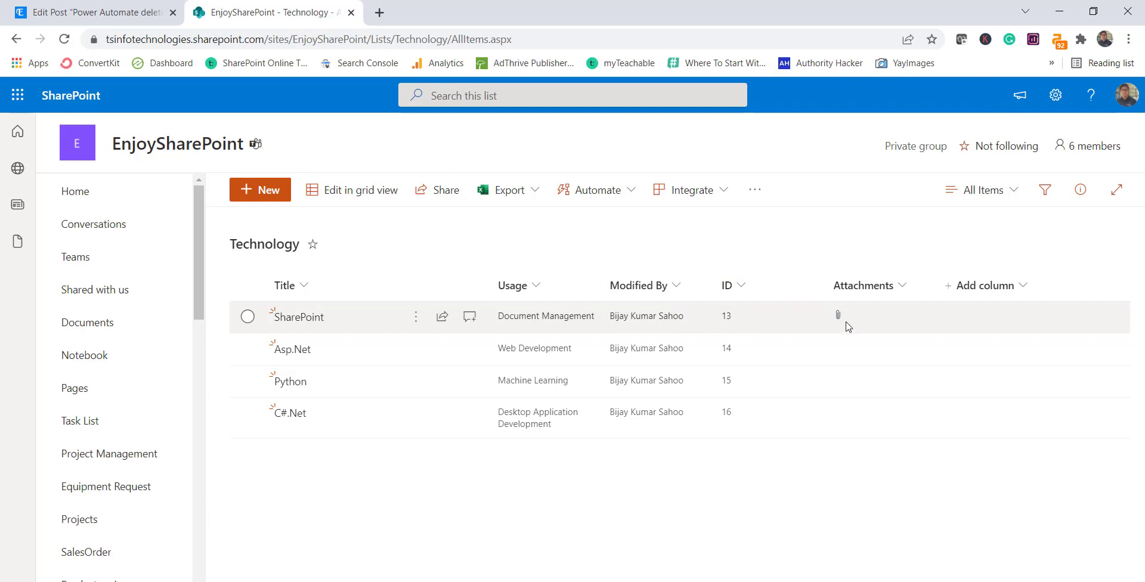
pyautogui.click(292, 317)
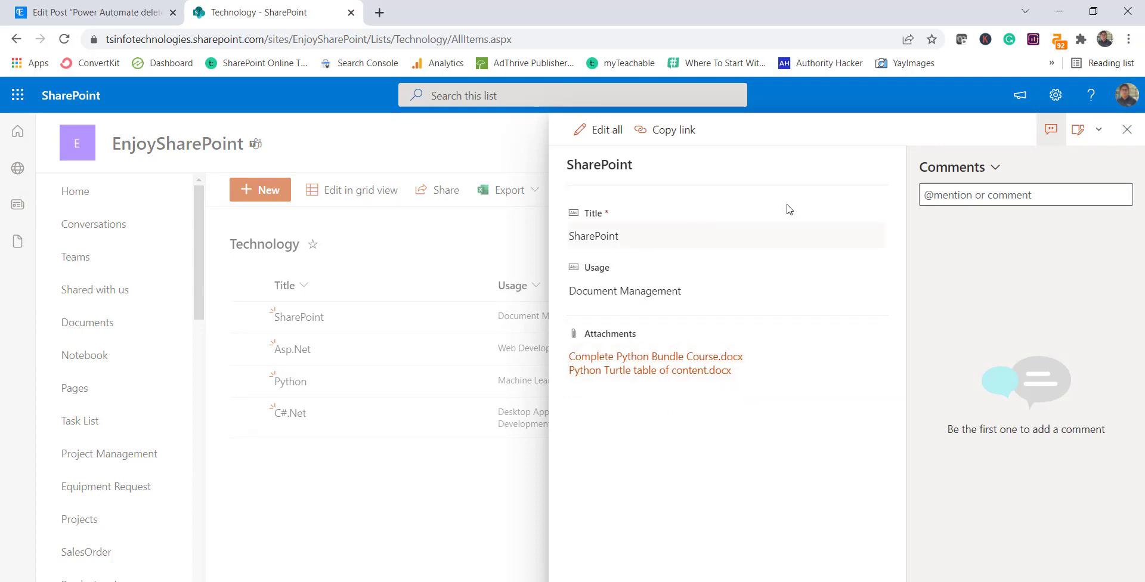
pyautogui.click(1126, 129)
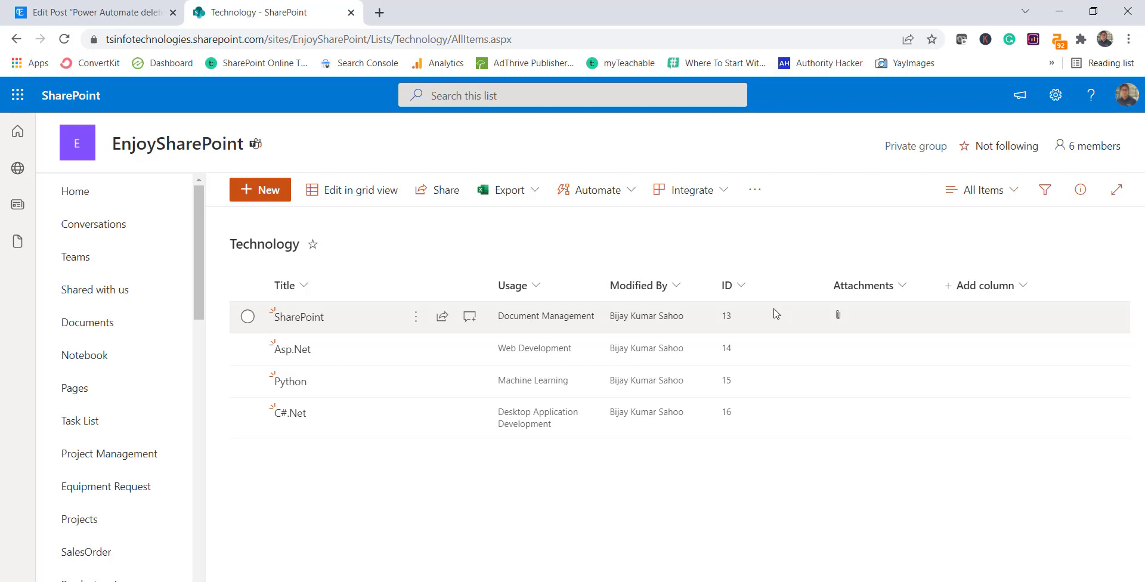
# Review the blog post's instructions on the trigger, Get attachments and Get attachment content actions.
pyautogui.click(112, 23)
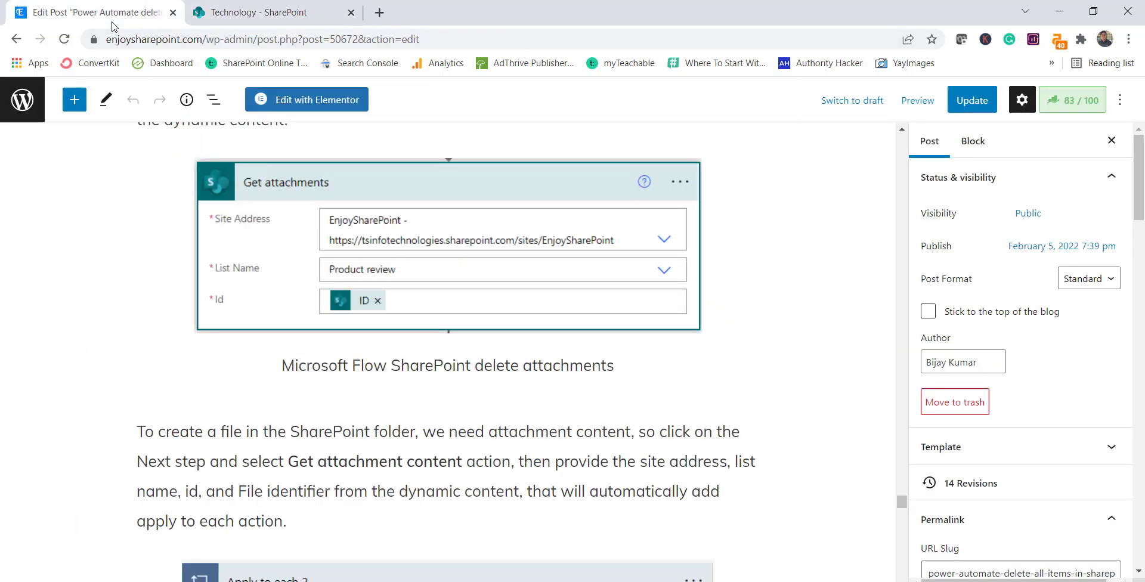
pyautogui.scroll(5, 307, 466)
pyautogui.scroll(7, 307, 466)
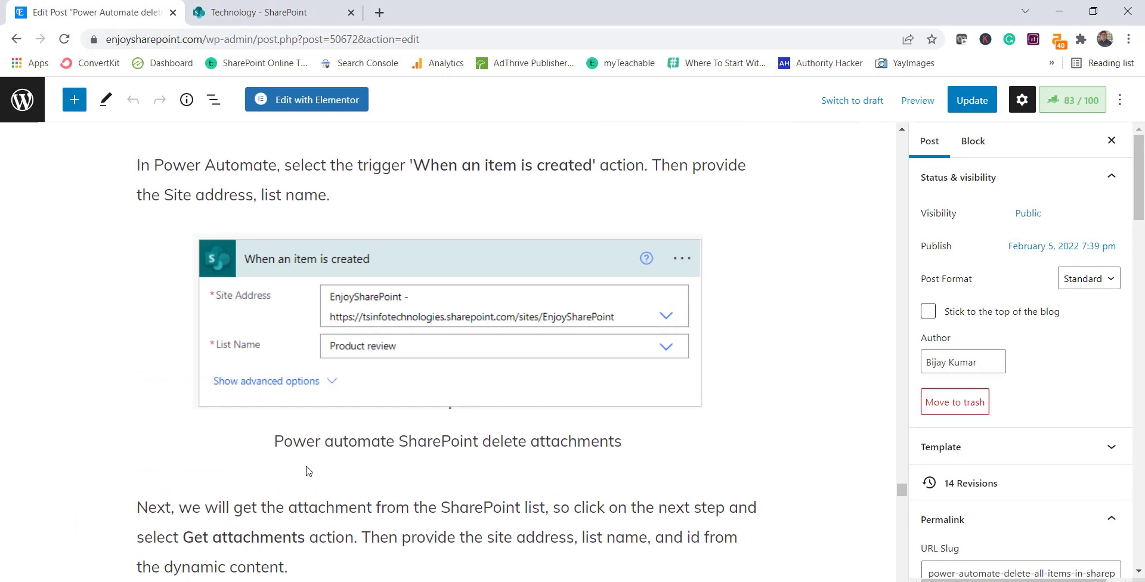
pyautogui.scroll(-11, 308, 468)
pyautogui.scroll(-6, 307, 470)
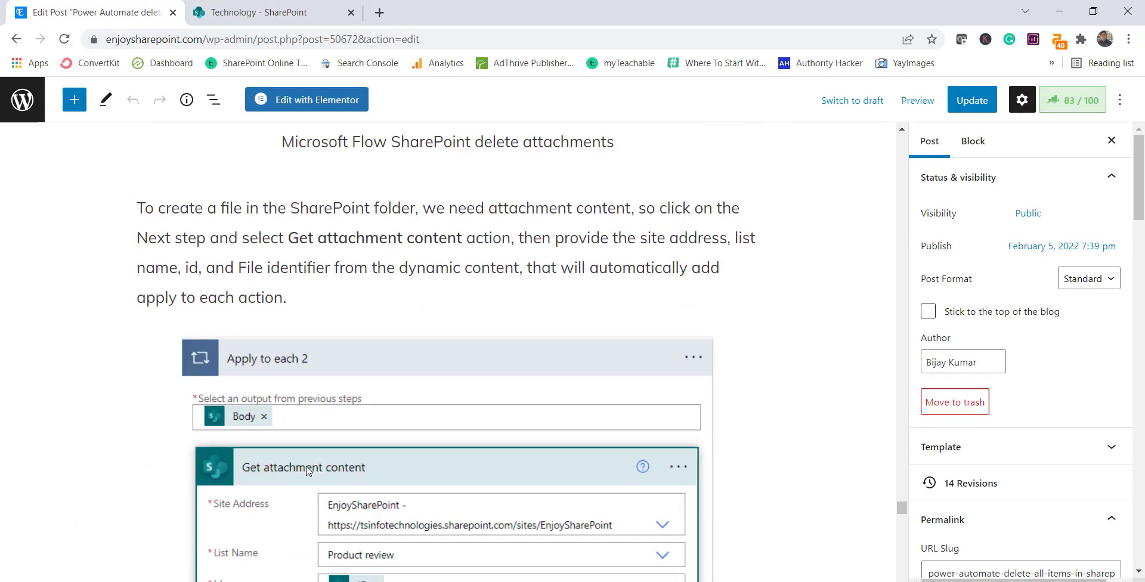
pyautogui.scroll(4, 307, 471)
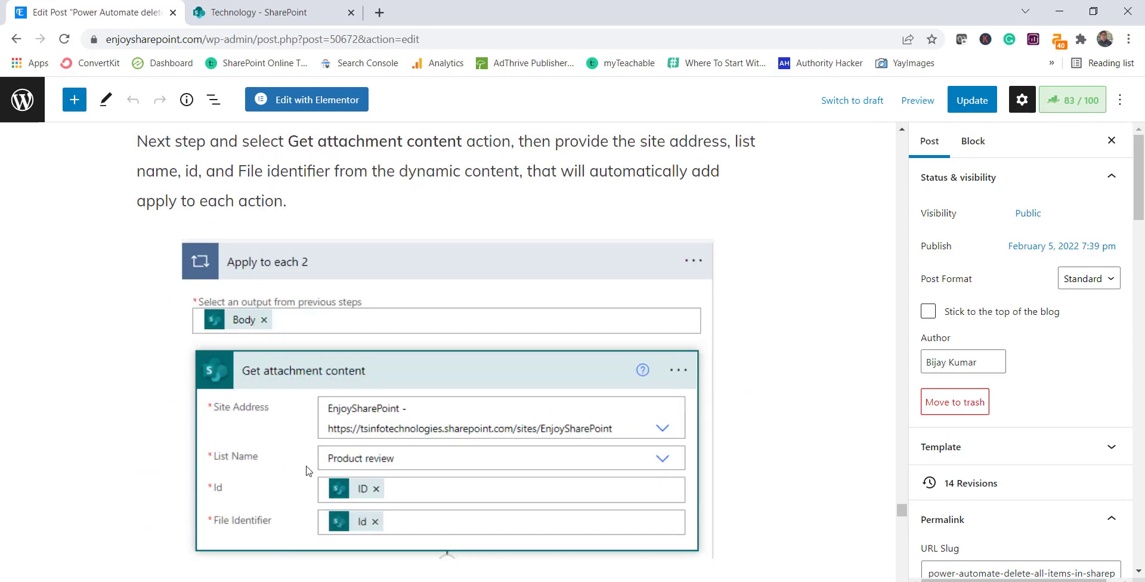
pyautogui.scroll(4, 307, 470)
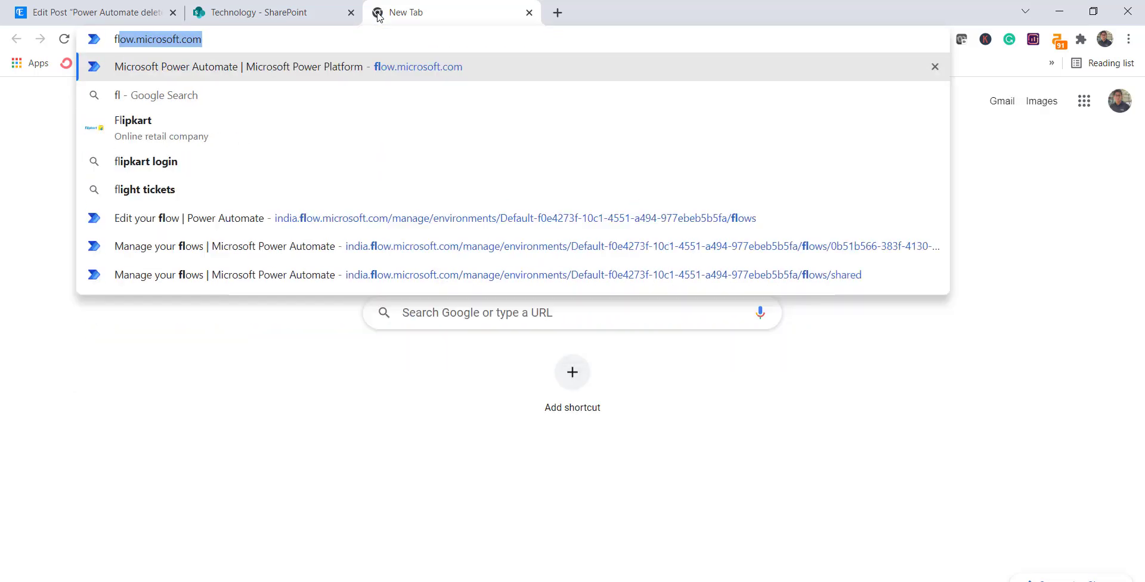
# Open Power Automate at flow.microsoft.com and start building an instant cloud flow.
pyautogui.press('Return')
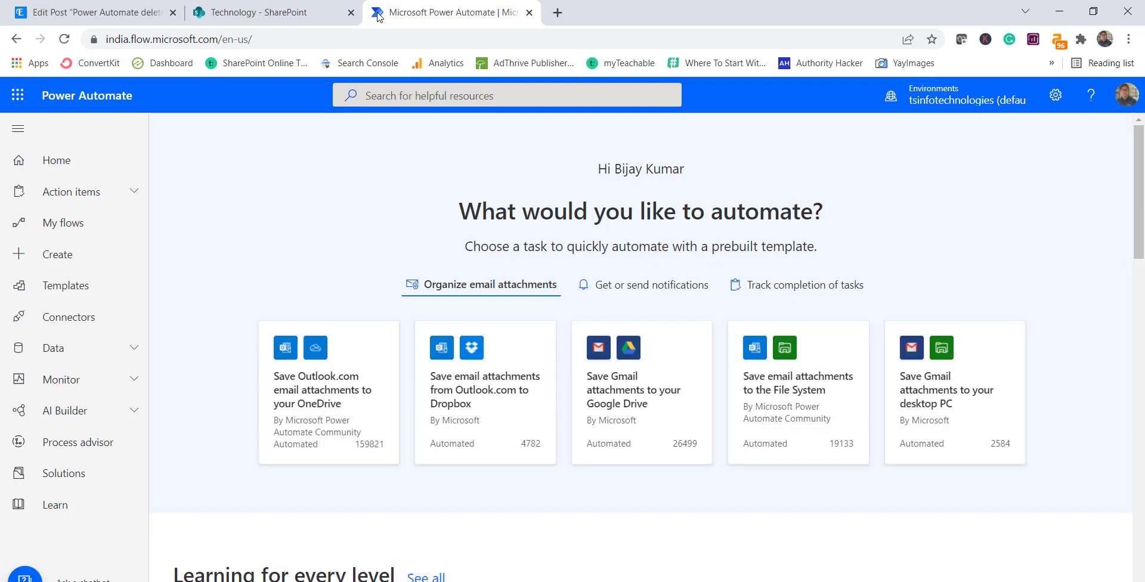
pyautogui.click(64, 262)
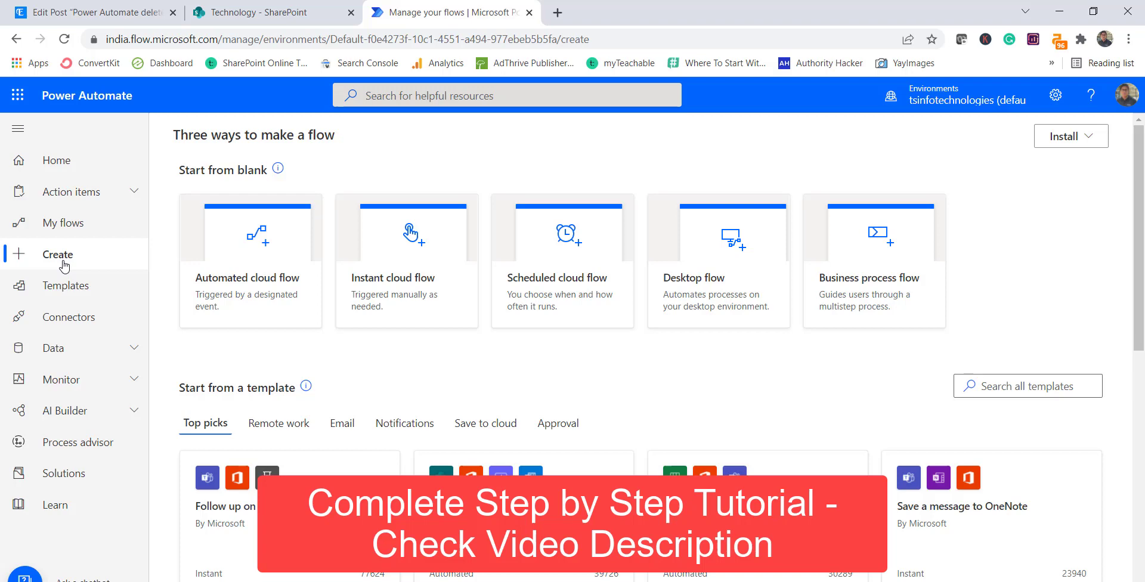
pyautogui.click(382, 250)
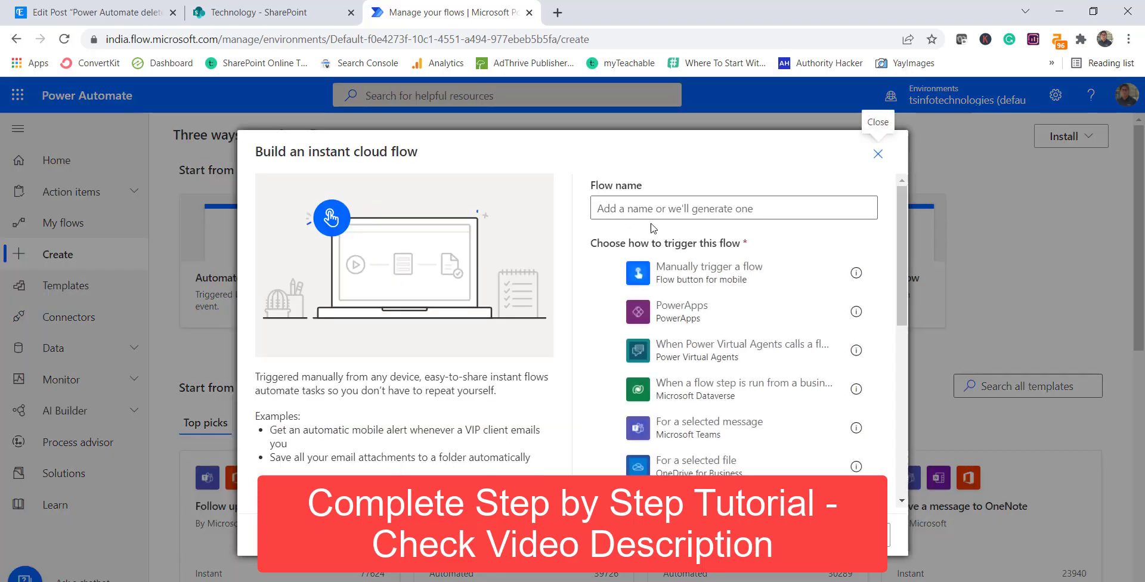
# Create the instant flow with the "Manually trigger a flow" trigger and the name "Delete Attachments Flow".
pyautogui.click(815, 285)
pyautogui.click(631, 209)
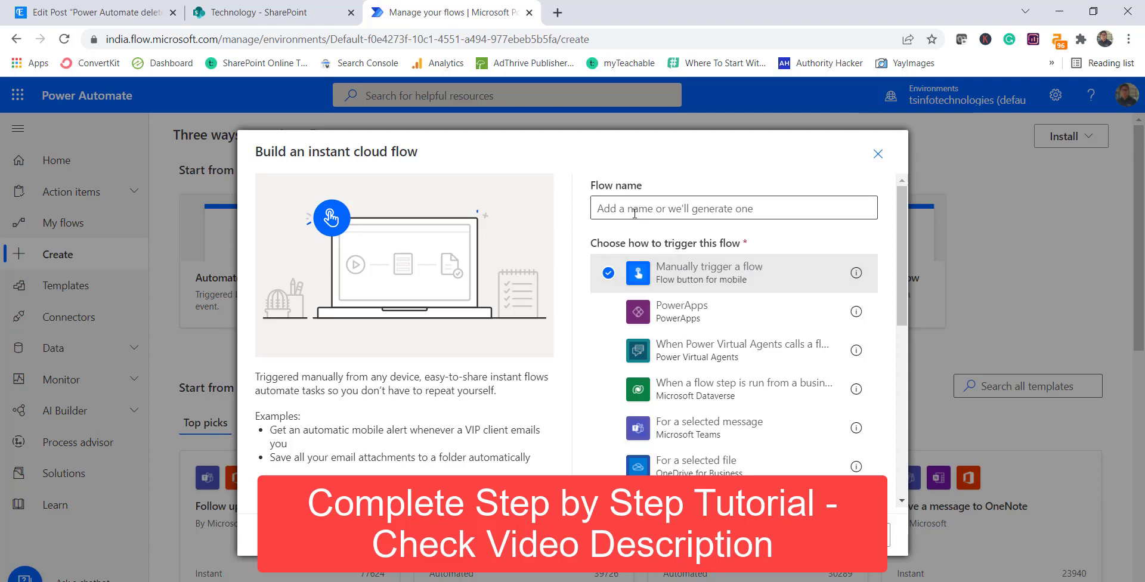
pyautogui.write('Delete')
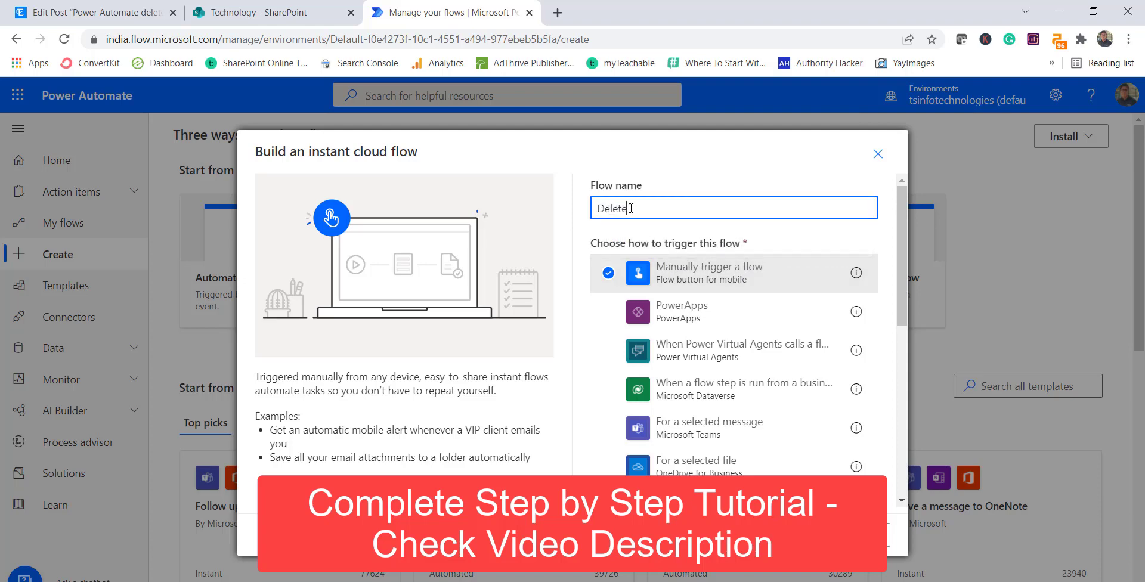
pyautogui.write(' Attachments Us')
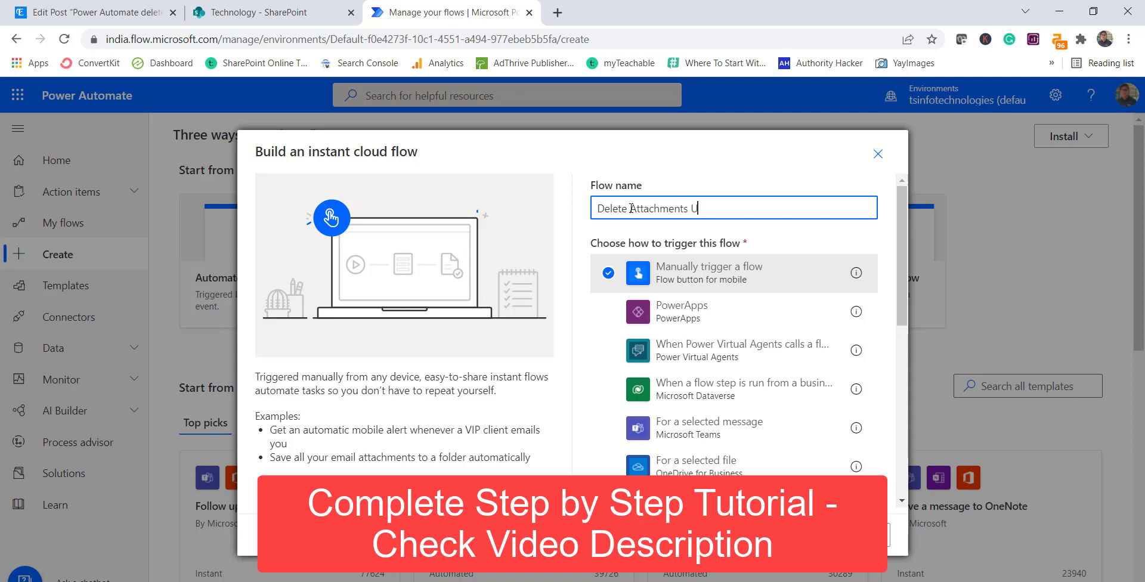
pyautogui.press('BackSpace')
pyautogui.press('BackSpace')
pyautogui.write('Flo')
pyautogui.press('BackSpace')
pyautogui.press('BackSpace')
pyautogui.write('low')
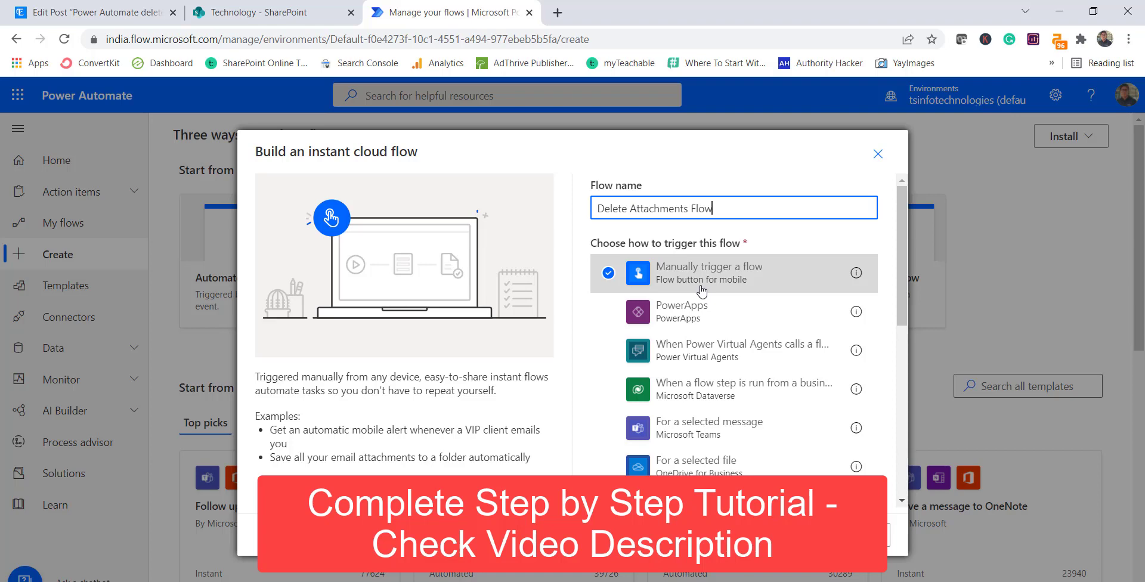
pyautogui.click(817, 535)
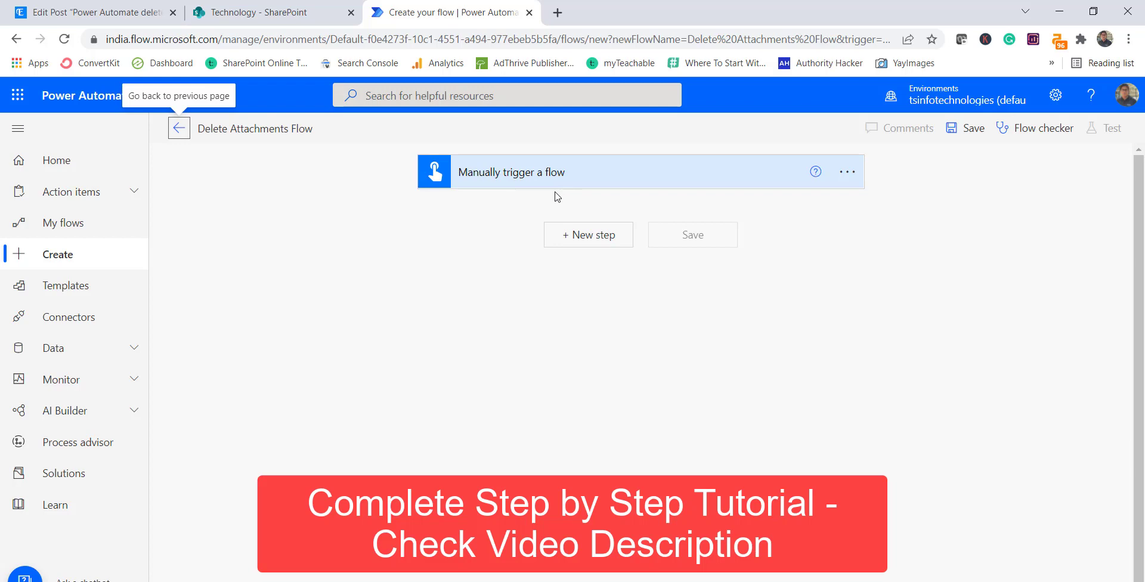
# Search the operations for "get att" and add SharePoint's Get attachments action below the trigger.
pyautogui.click(592, 240)
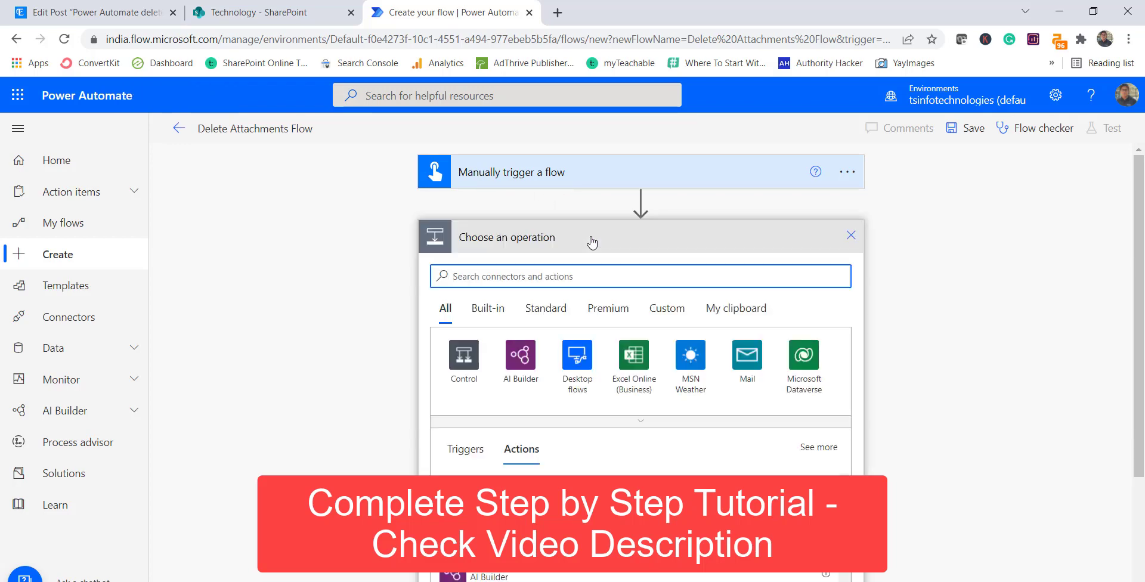
pyautogui.write('get att')
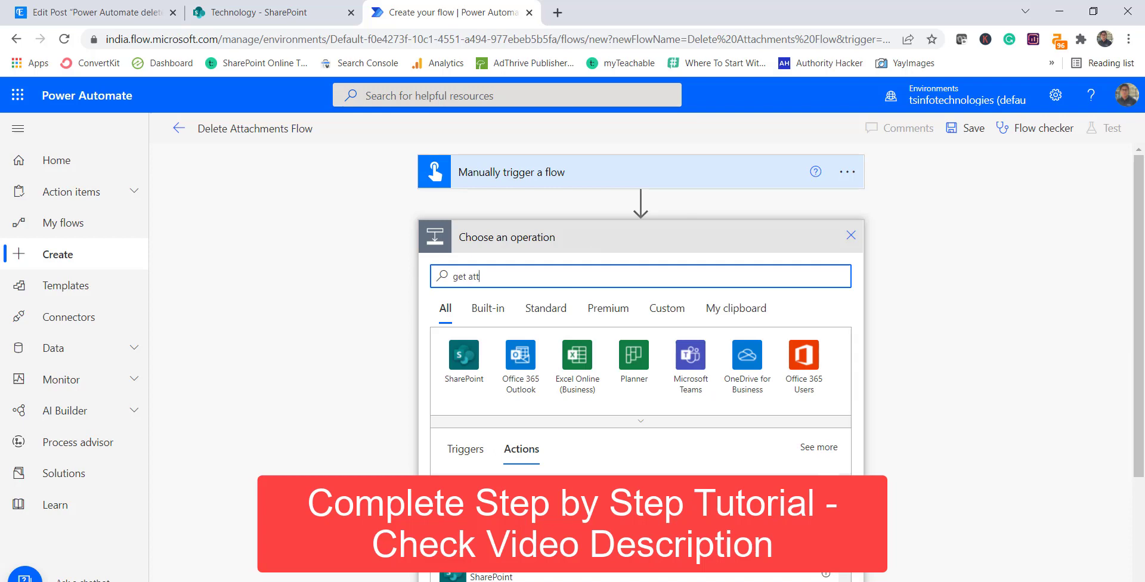
pyautogui.click(536, 495)
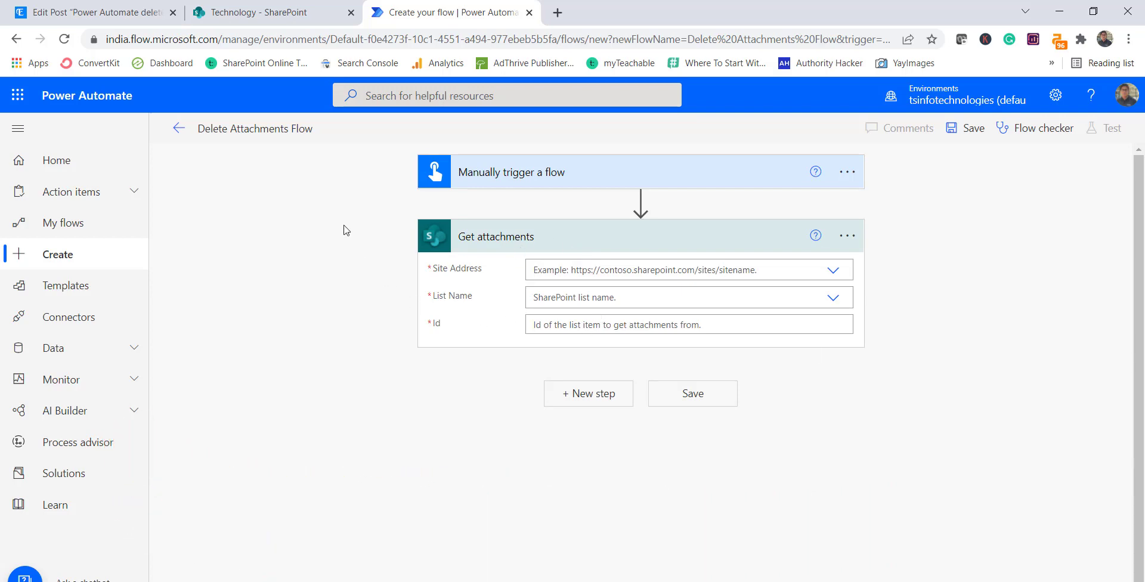
pyautogui.click(295, 11)
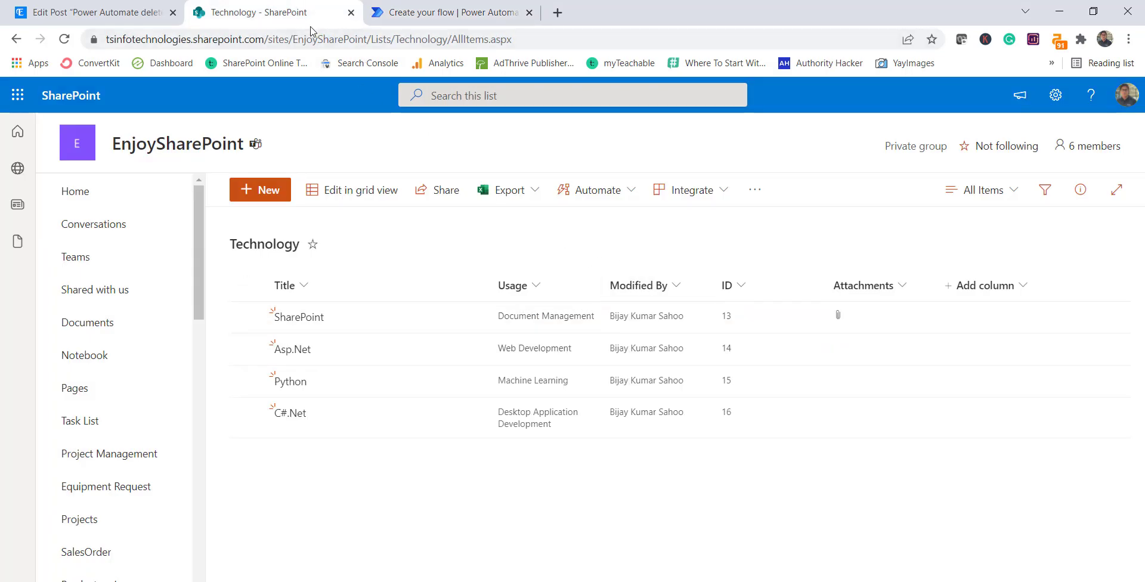
pyautogui.click(358, 40)
pyautogui.click(361, 39)
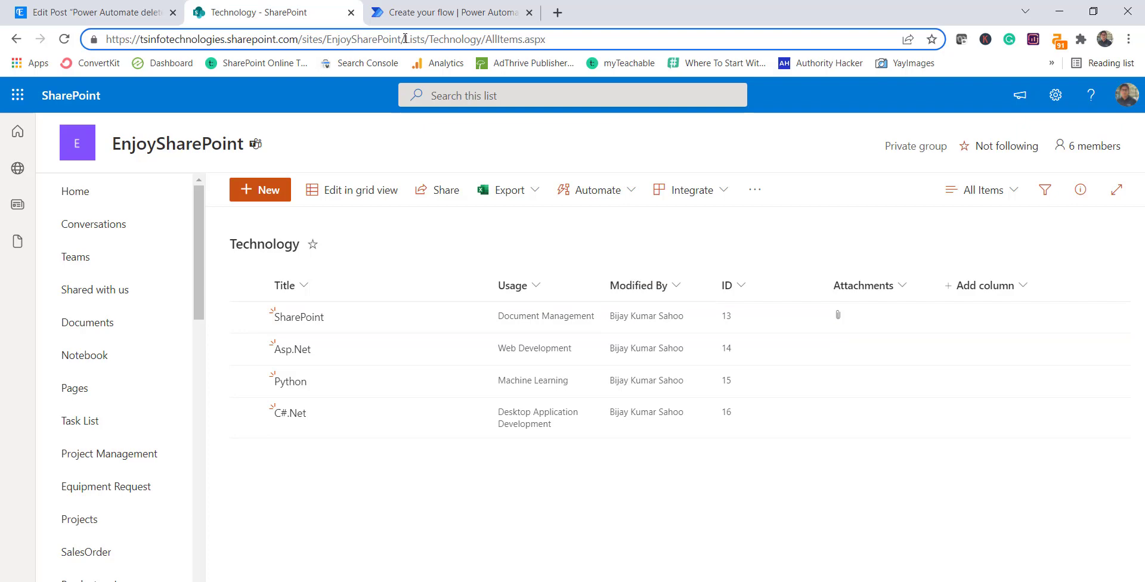
pyautogui.moveTo(404, 39); pyautogui.dragTo(107, 55)
pyautogui.hotkey('ctrl', 'c')
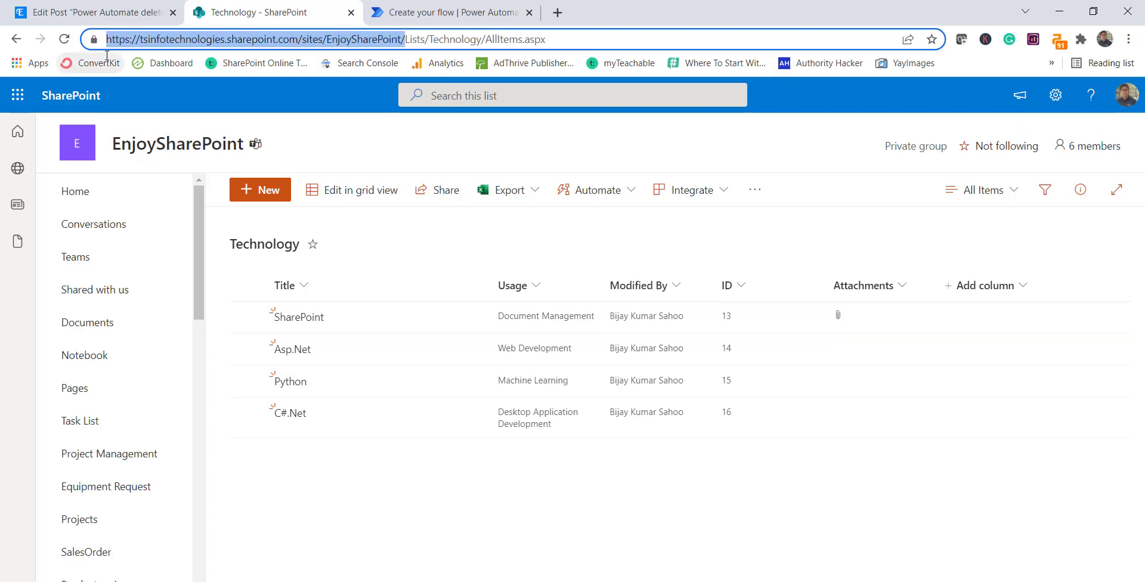
pyautogui.click(446, 11)
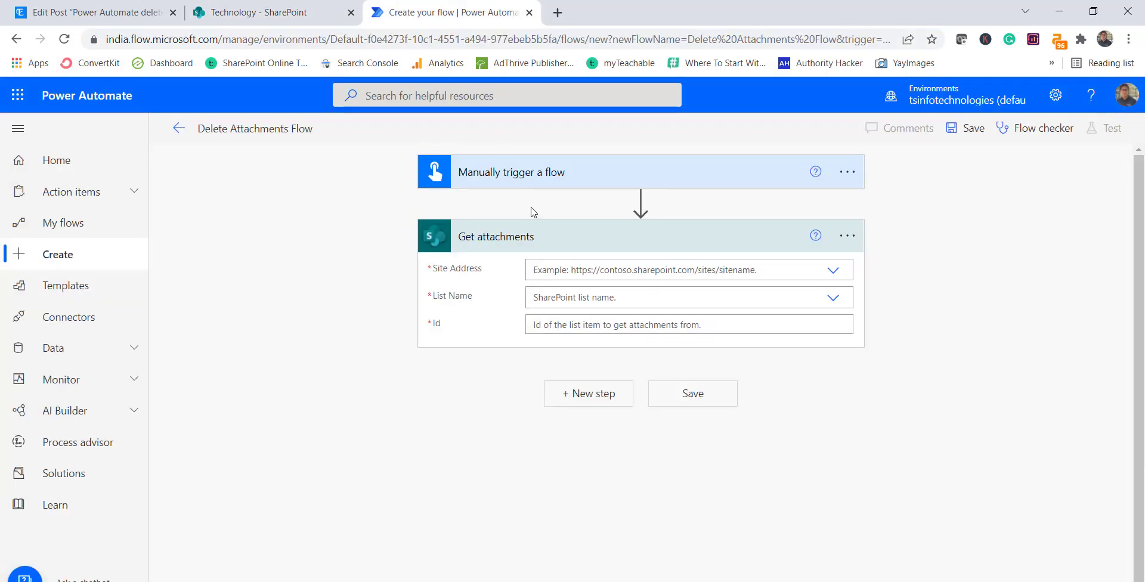
pyautogui.click(563, 270)
pyautogui.click(569, 308)
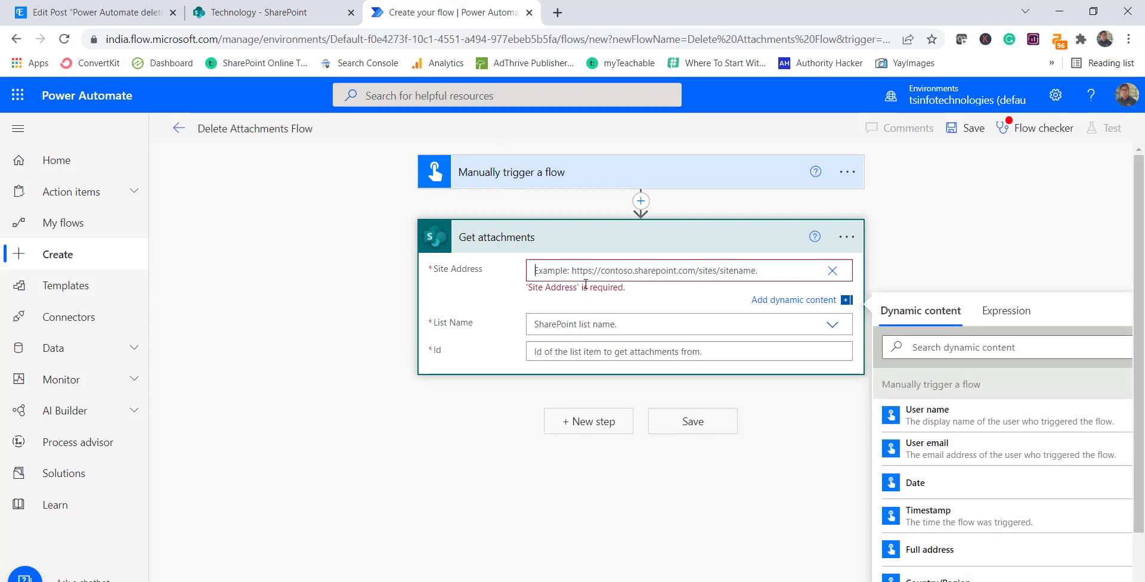
pyautogui.hotkey('ctrl', 'v')
pyautogui.click(654, 286)
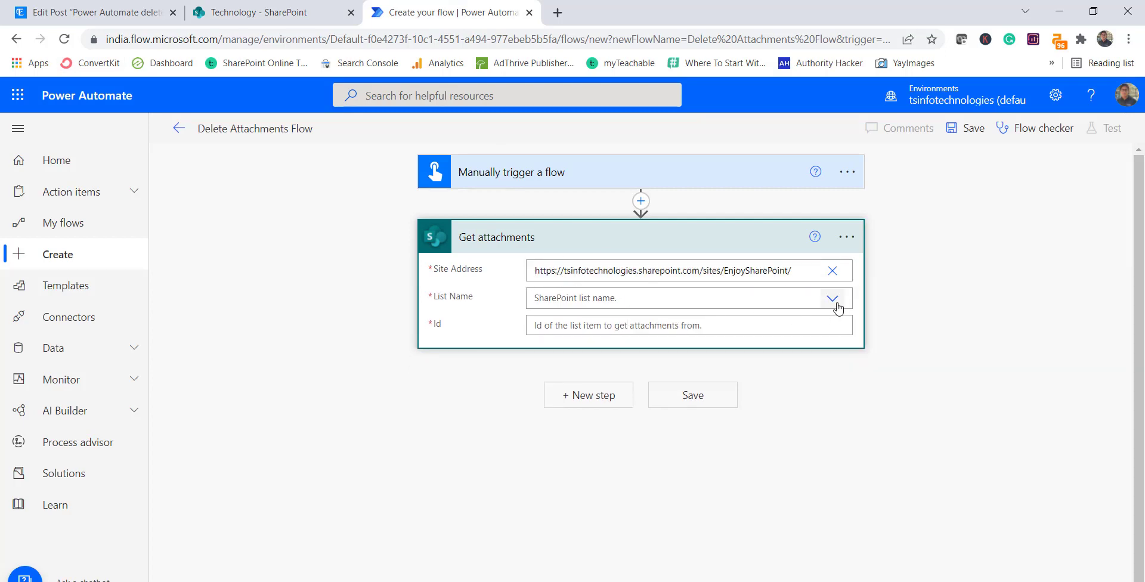
# Set the Get attachments action's List Name to Technology and its Id to 13.
pyautogui.click(659, 298)
pyautogui.scroll(-5, 651, 420)
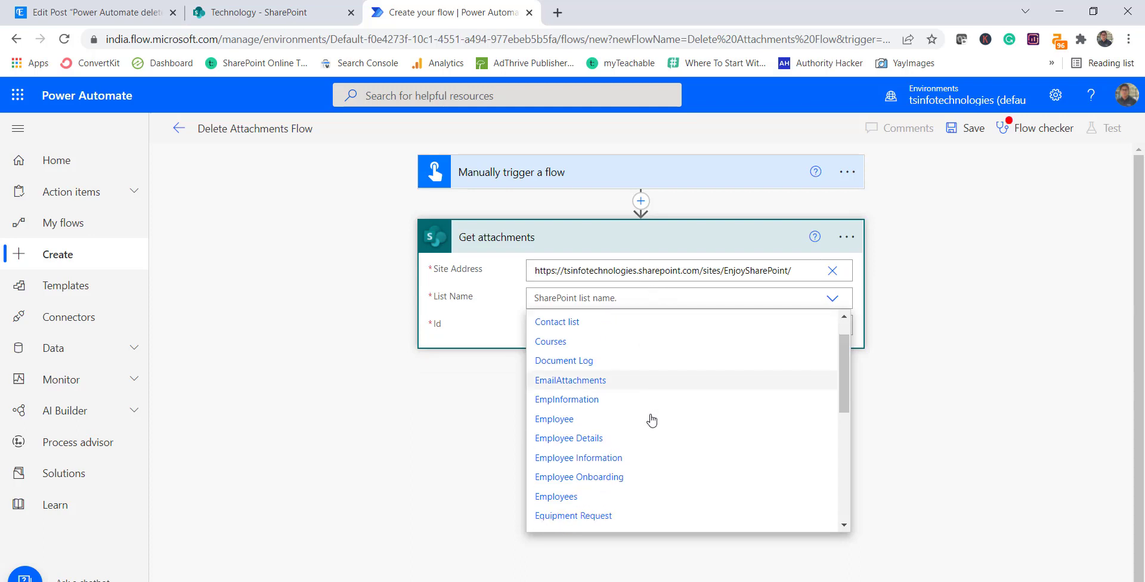
pyautogui.scroll(-2, 650, 429)
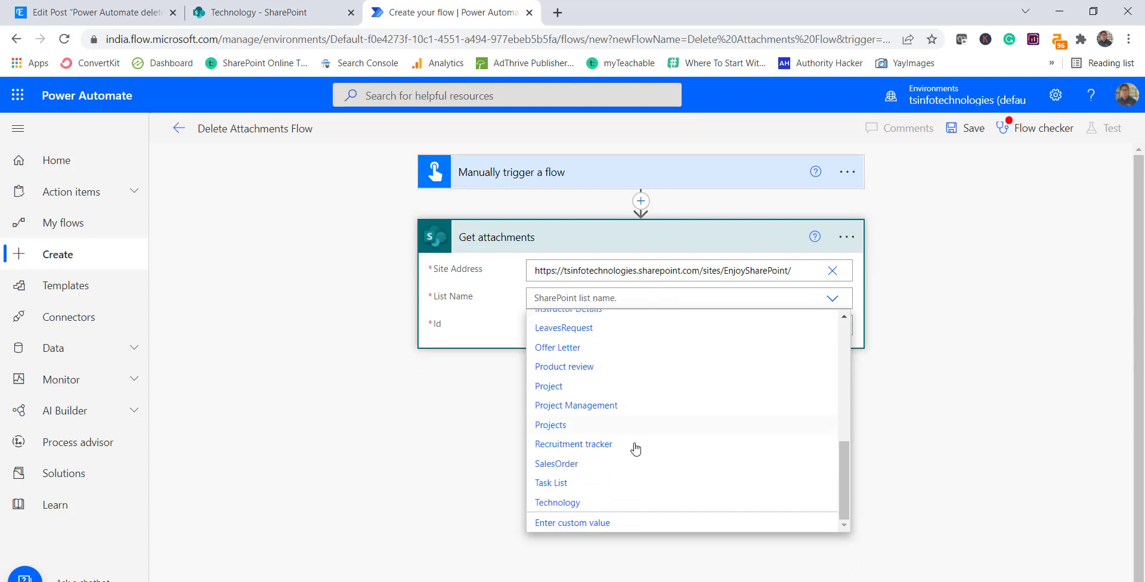
pyautogui.click(608, 500)
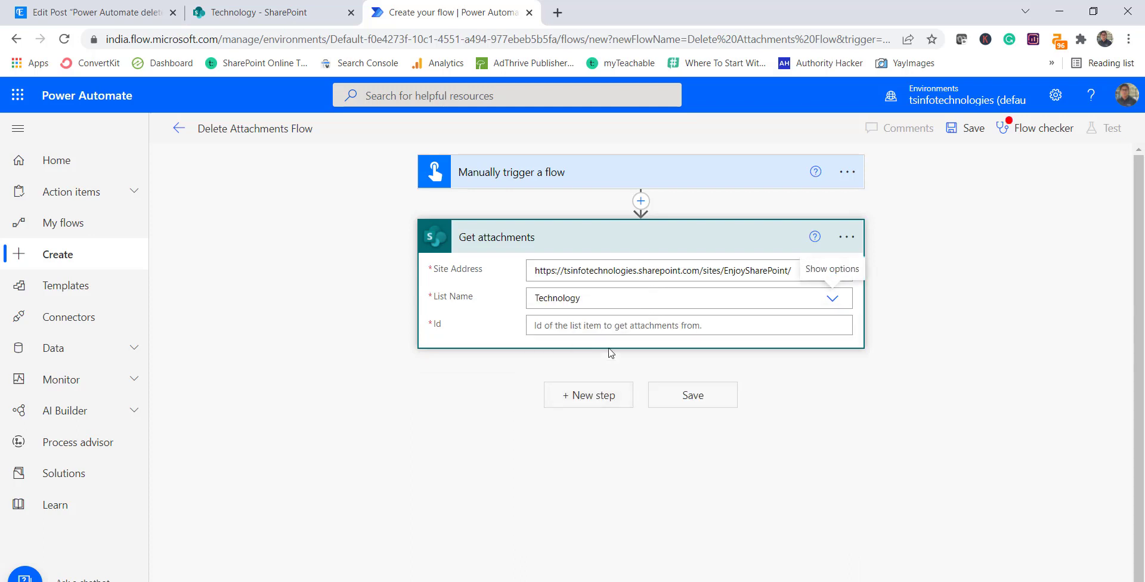
pyautogui.click(565, 326)
pyautogui.write('13')
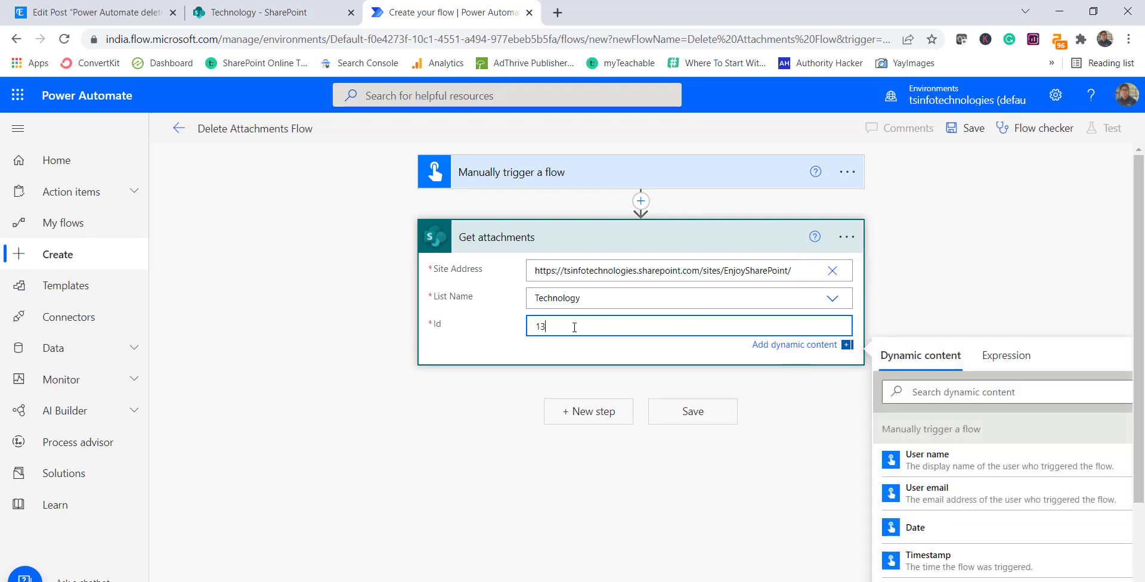
pyautogui.click(773, 436)
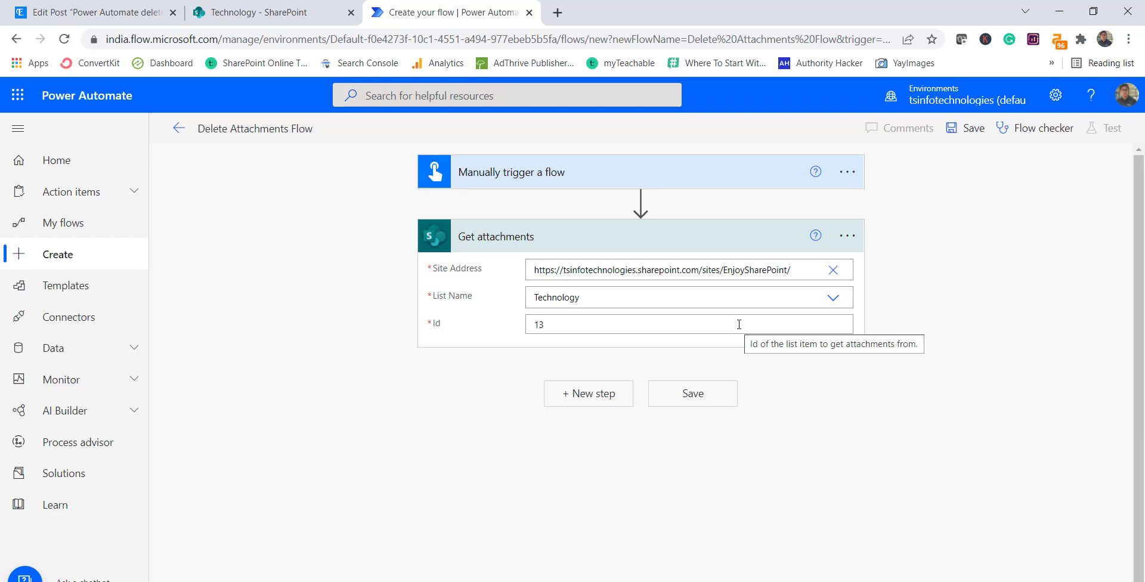
# Search the operations for "Delete attach" and add SharePoint's Delete attachment action after Get attachments.
pyautogui.click(577, 393)
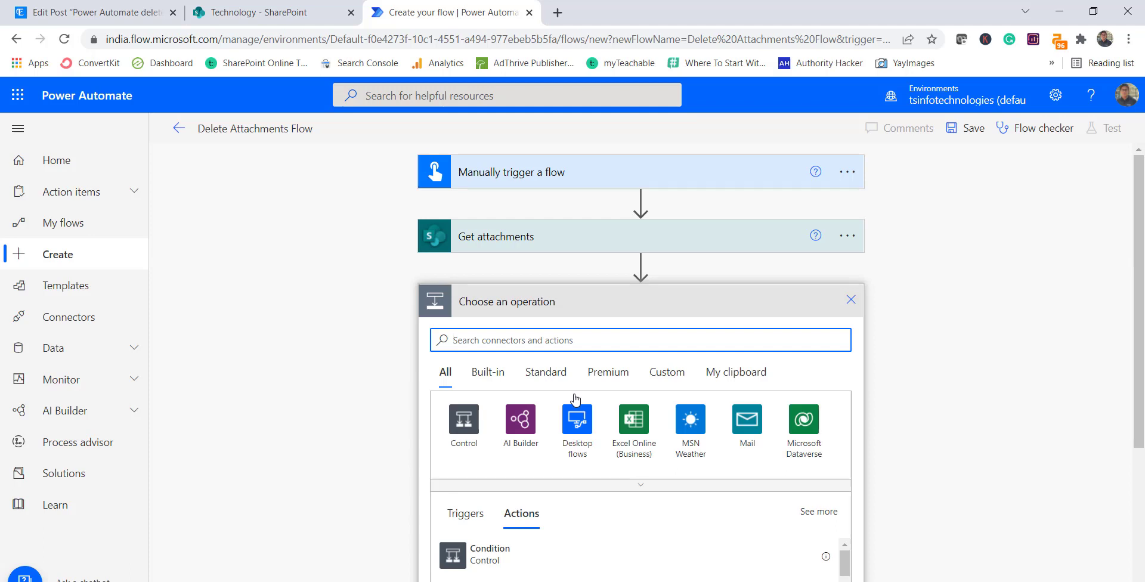
pyautogui.write('Dele')
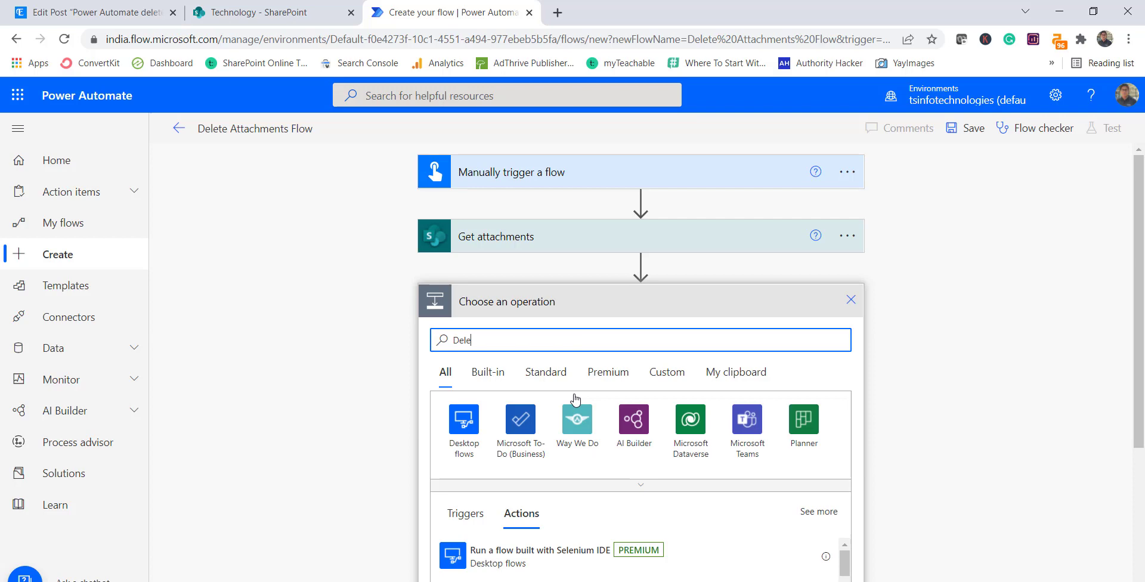
pyautogui.write('te attach')
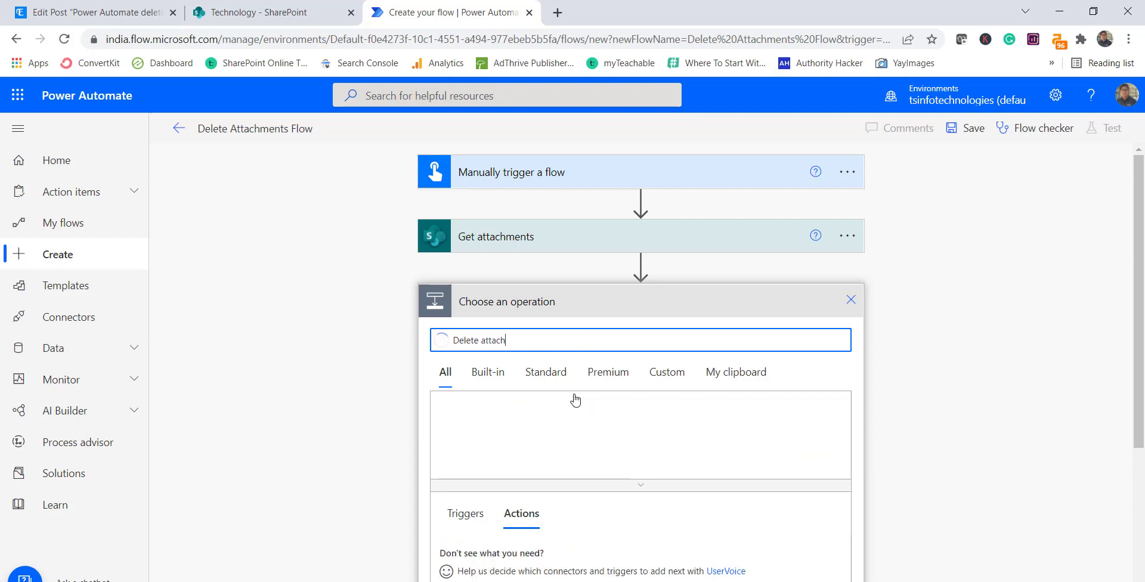
pyautogui.scroll(-1, 737, 442)
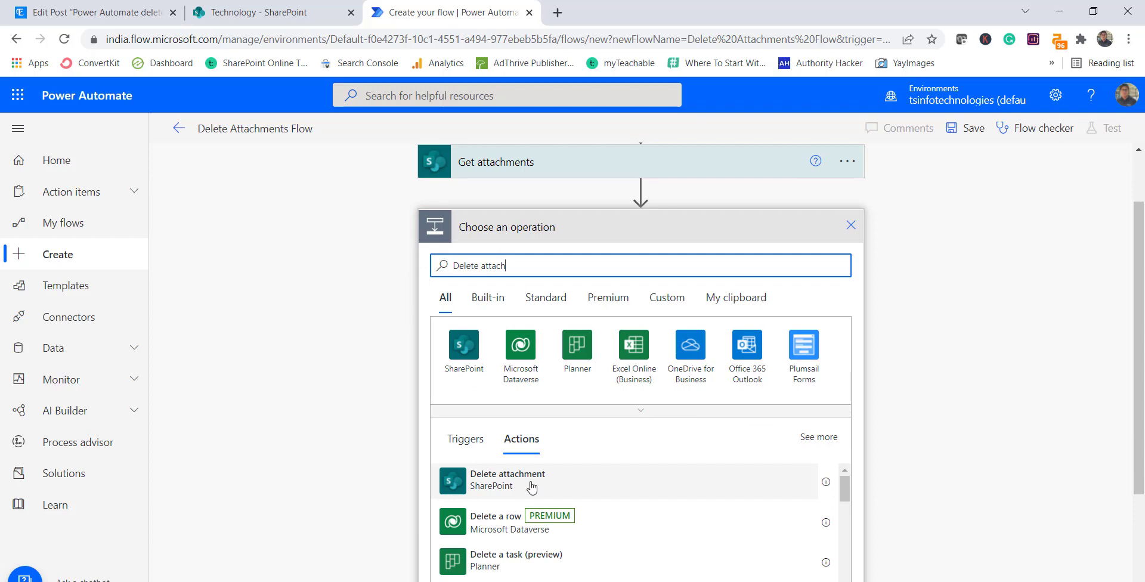
pyautogui.click(533, 483)
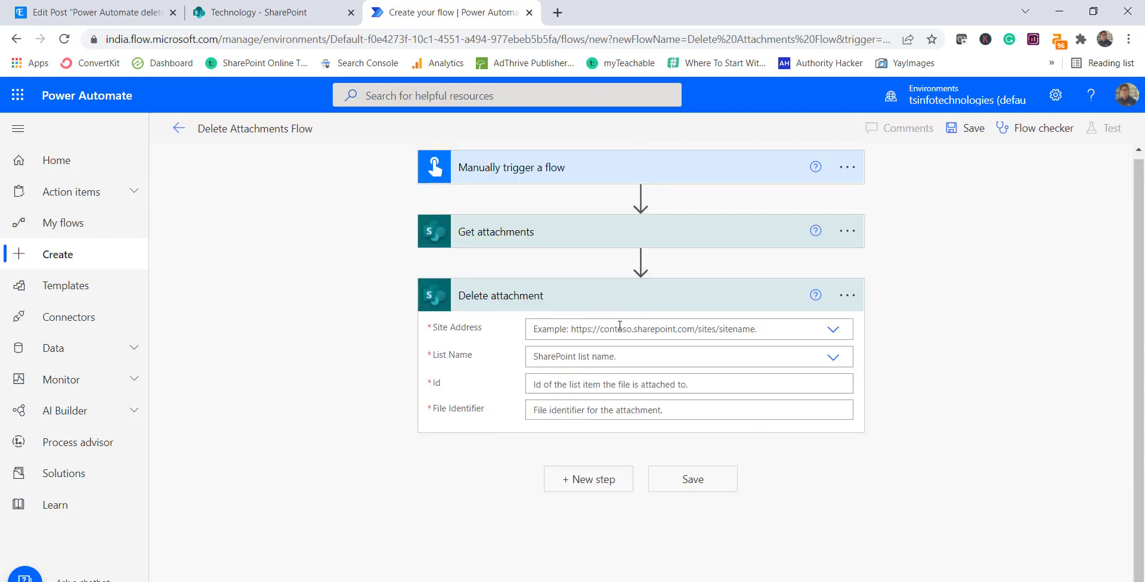
pyautogui.click(608, 332)
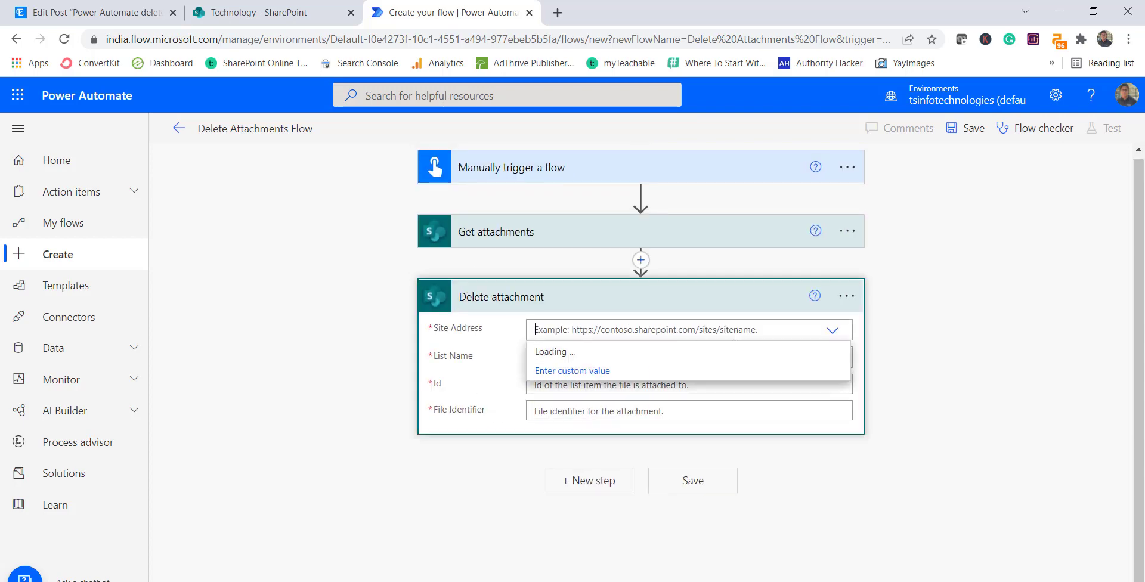
pyautogui.click(617, 361)
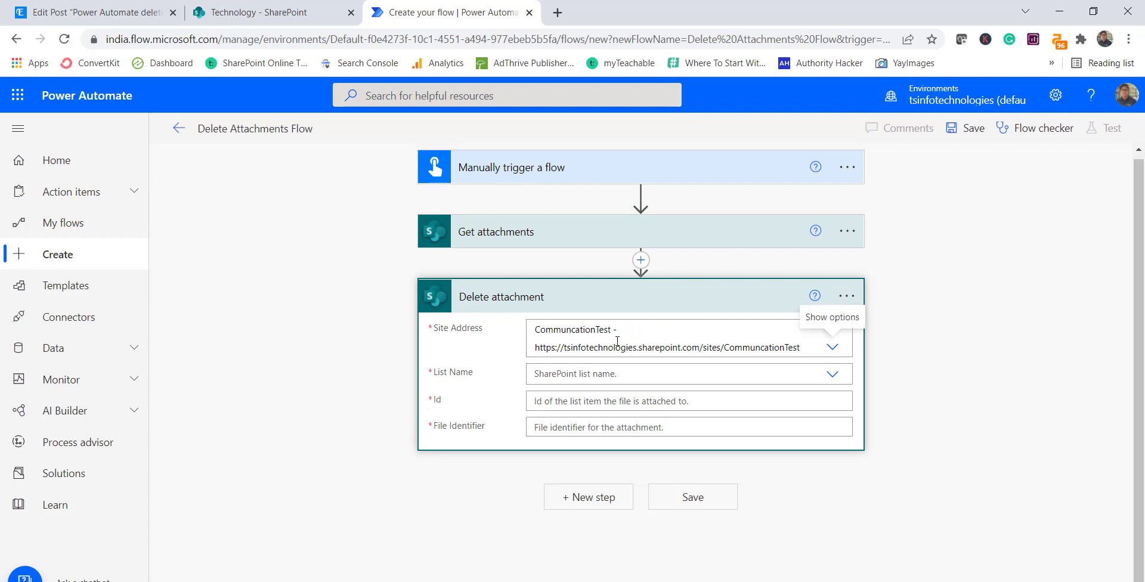
pyautogui.click(832, 347)
pyautogui.scroll(-1, 580, 524)
pyautogui.click(579, 542)
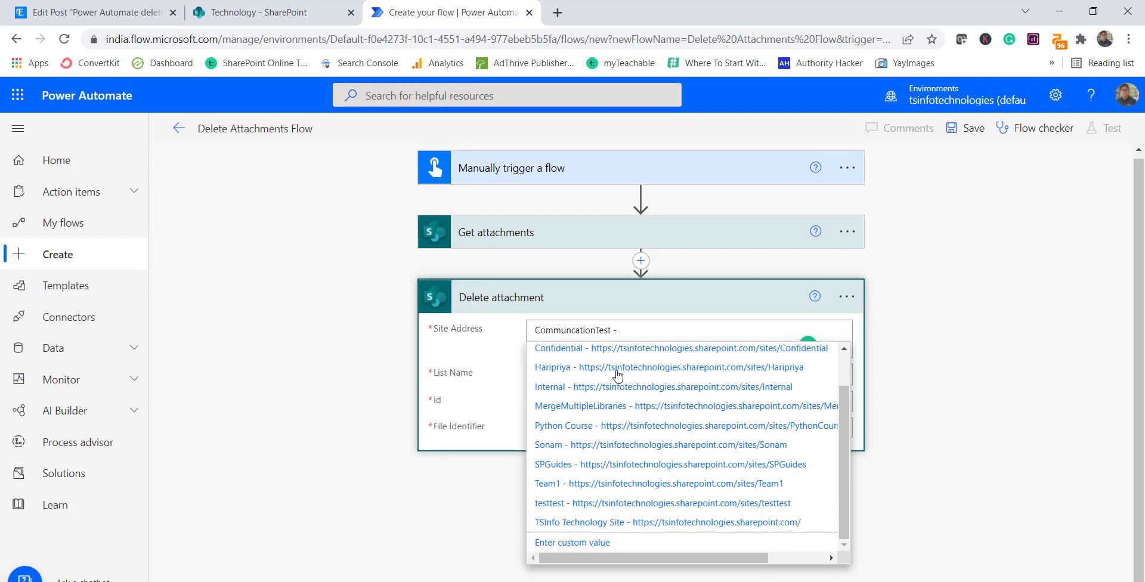
pyautogui.write('https://tsinfotechnologies.sharepoint.com/sites/EnjoySharePoint/')
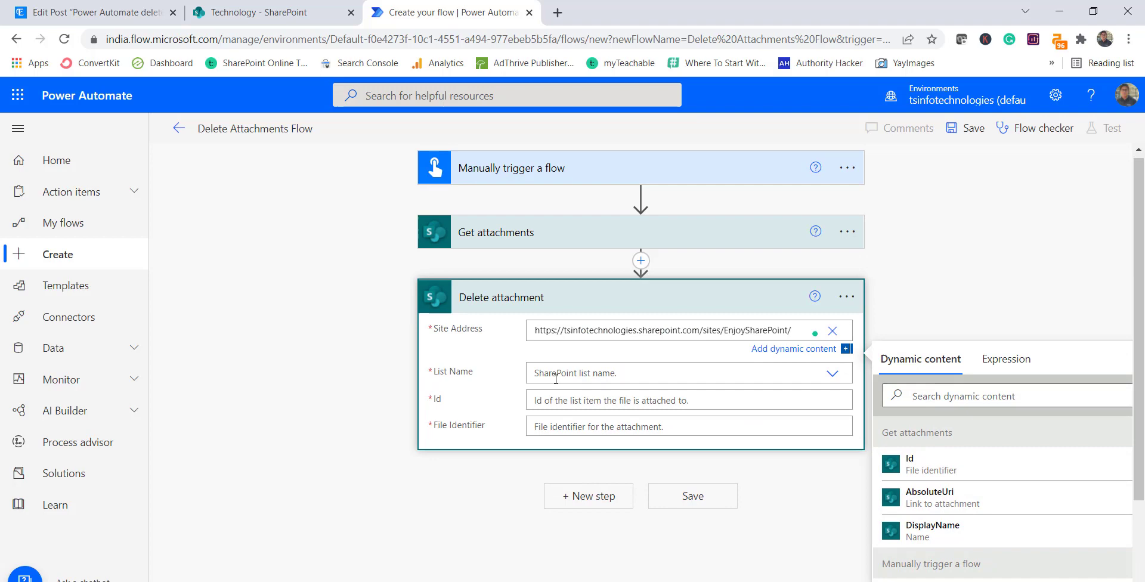
# Set the Delete attachment action's List Name to Technology and its Id to 13, checking the item's ID in the SharePoint list.
pyautogui.click(556, 378)
pyautogui.scroll(-3, 571, 560)
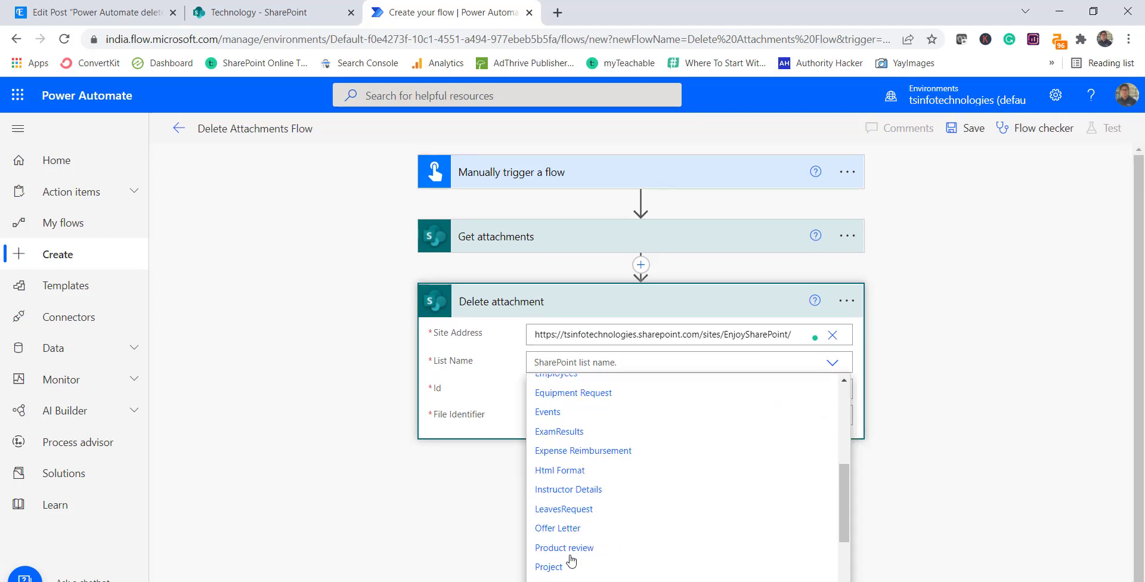
pyautogui.scroll(-3, 597, 558)
pyautogui.click(573, 571)
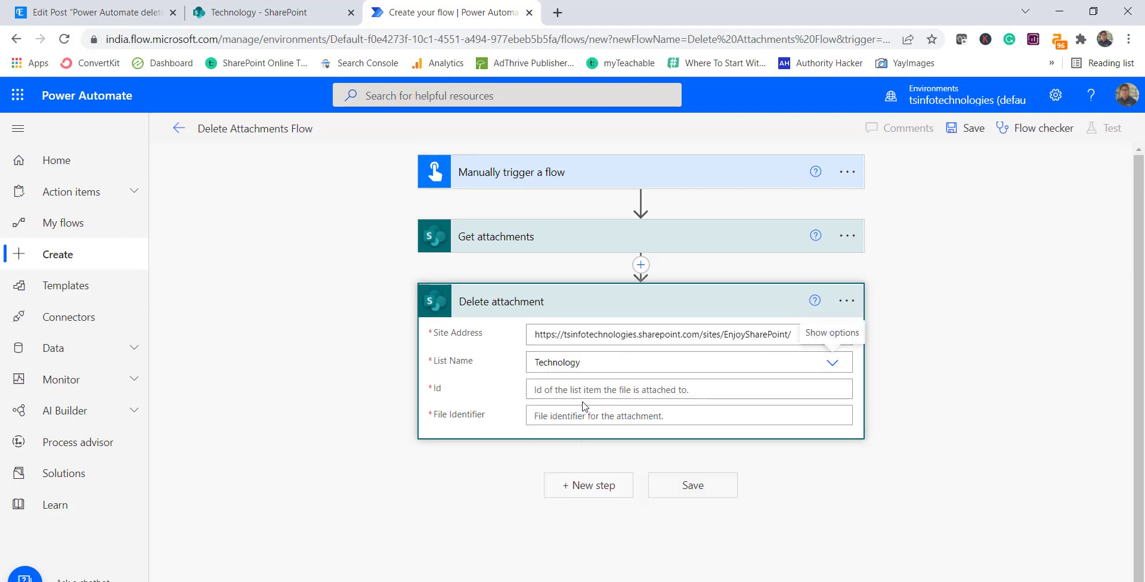
pyautogui.click(571, 390)
pyautogui.write('13')
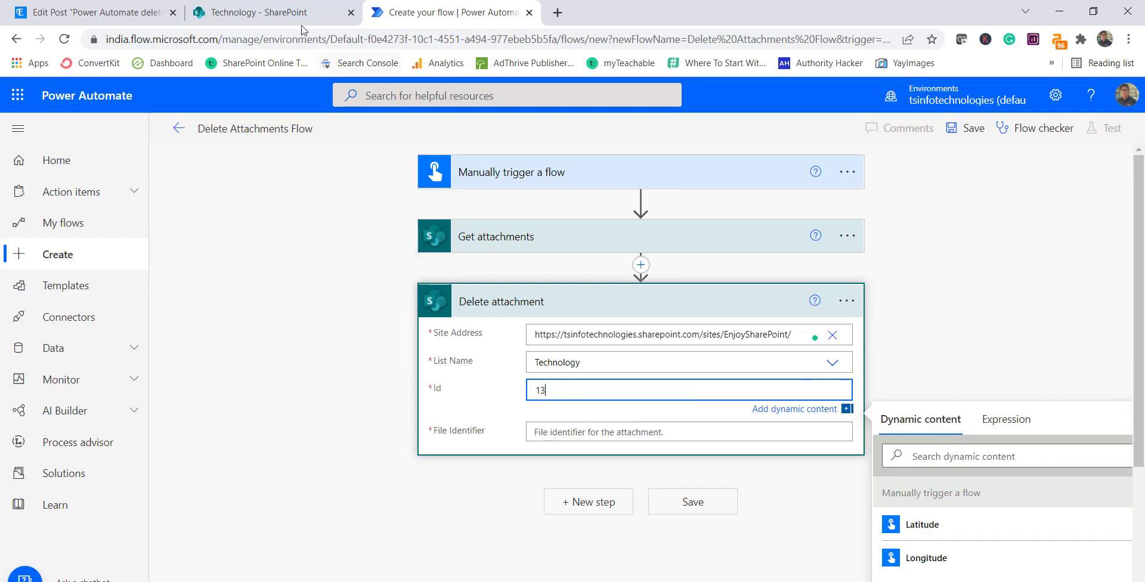
pyautogui.click(287, 15)
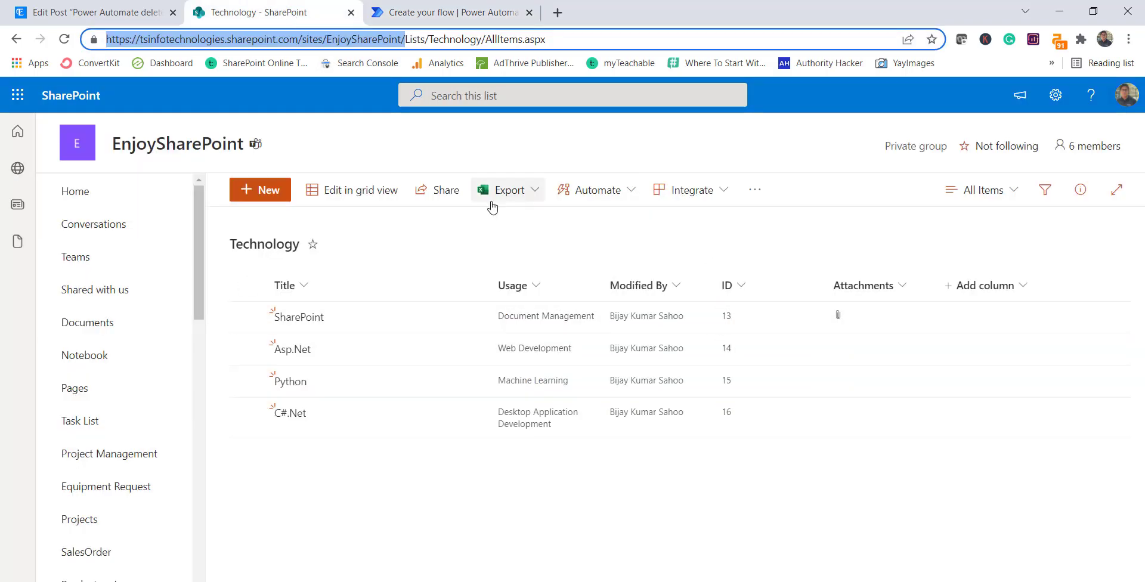
pyautogui.click(435, 18)
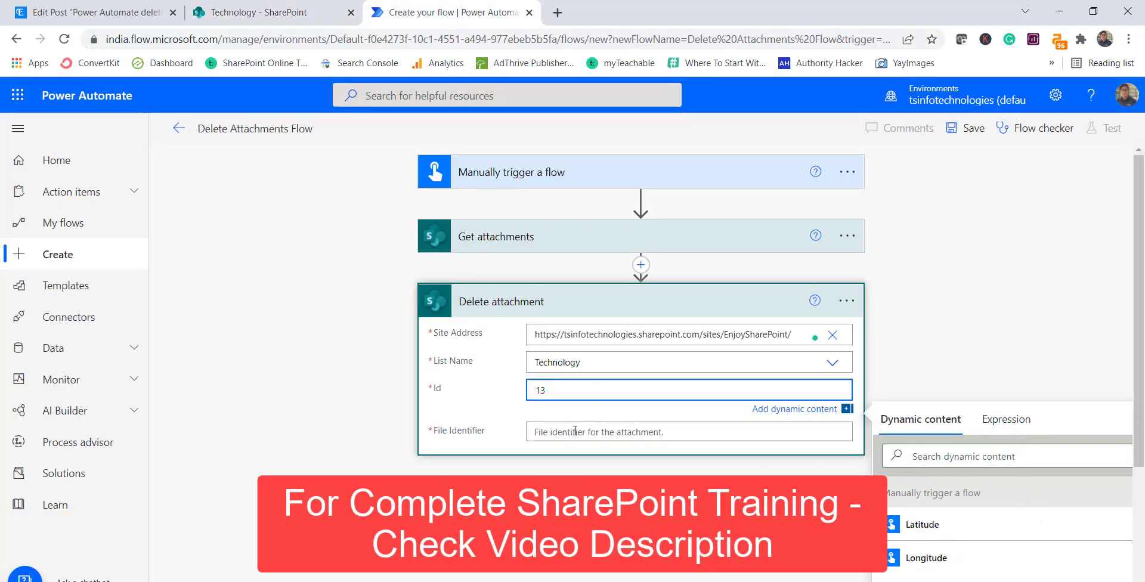
# Set the Delete attachment action's File Identifier to the dynamic Id from Get attachments and expand the action inside Apply to each.
pyautogui.click(695, 437)
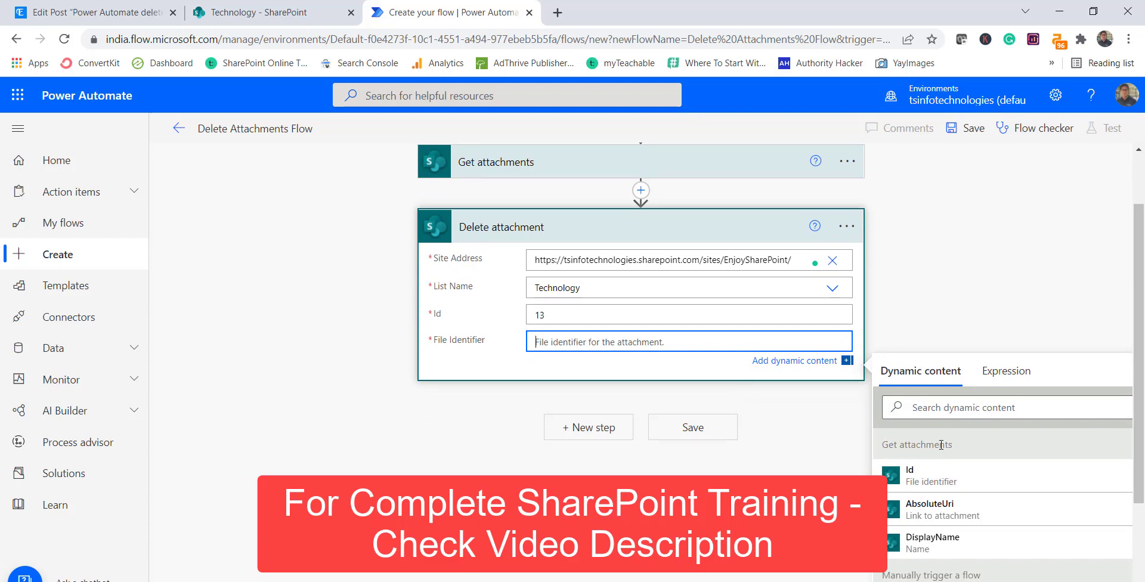
pyautogui.click(912, 474)
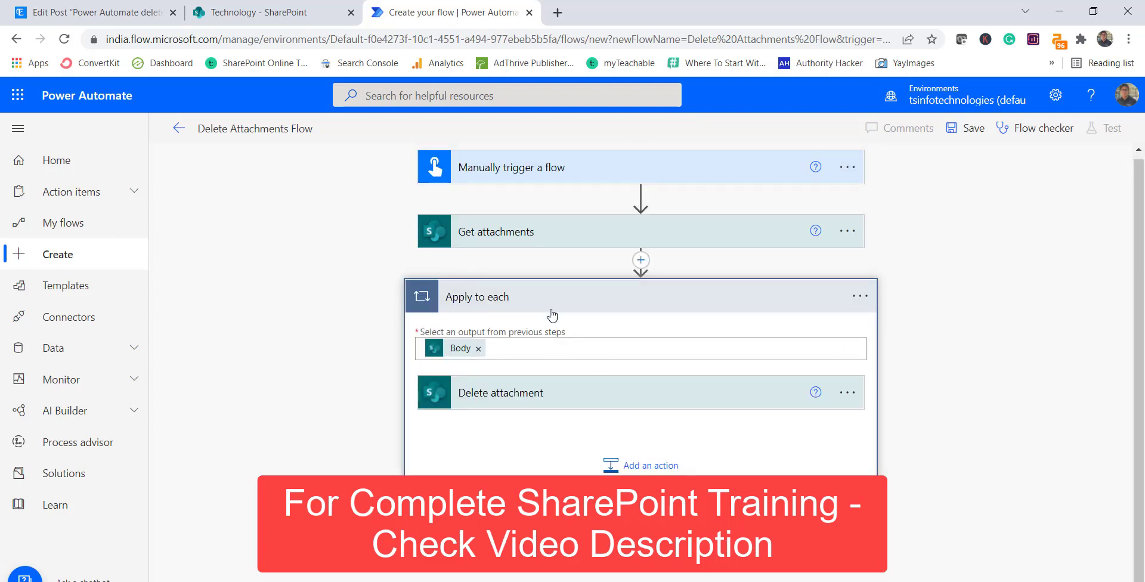
pyautogui.click(549, 394)
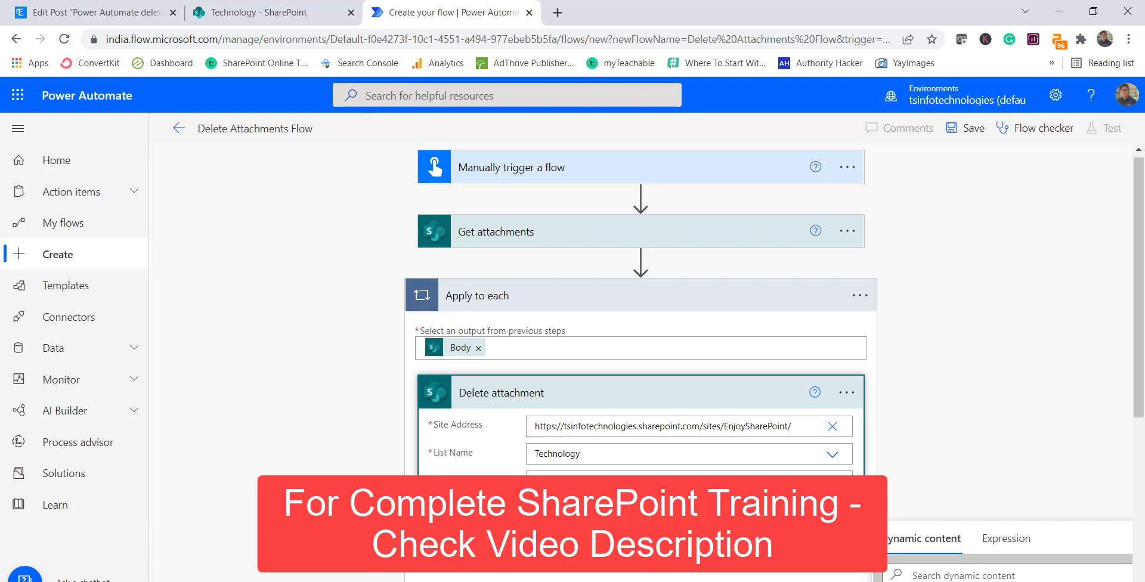
# Save Delete Attachments Flow and return to the list of cloud flows.
pyautogui.click(966, 128)
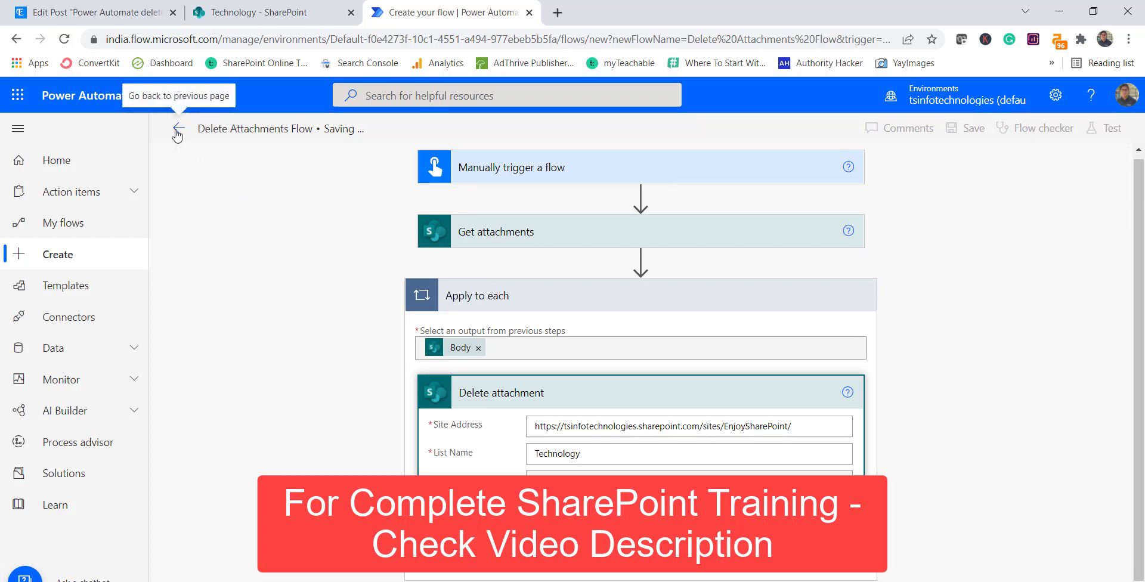
pyautogui.click(177, 129)
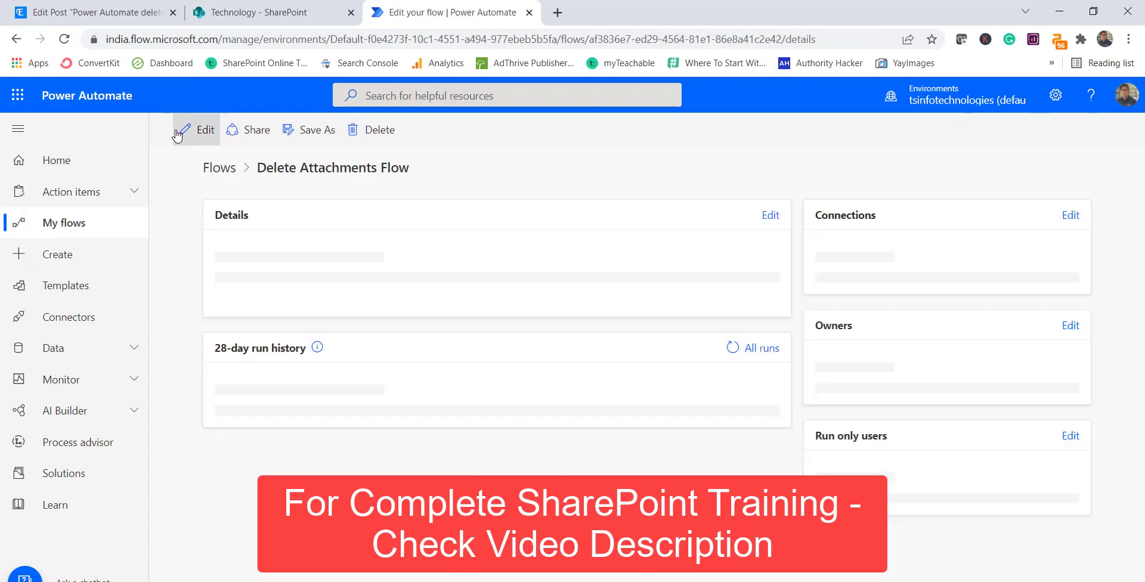
pyautogui.click(81, 226)
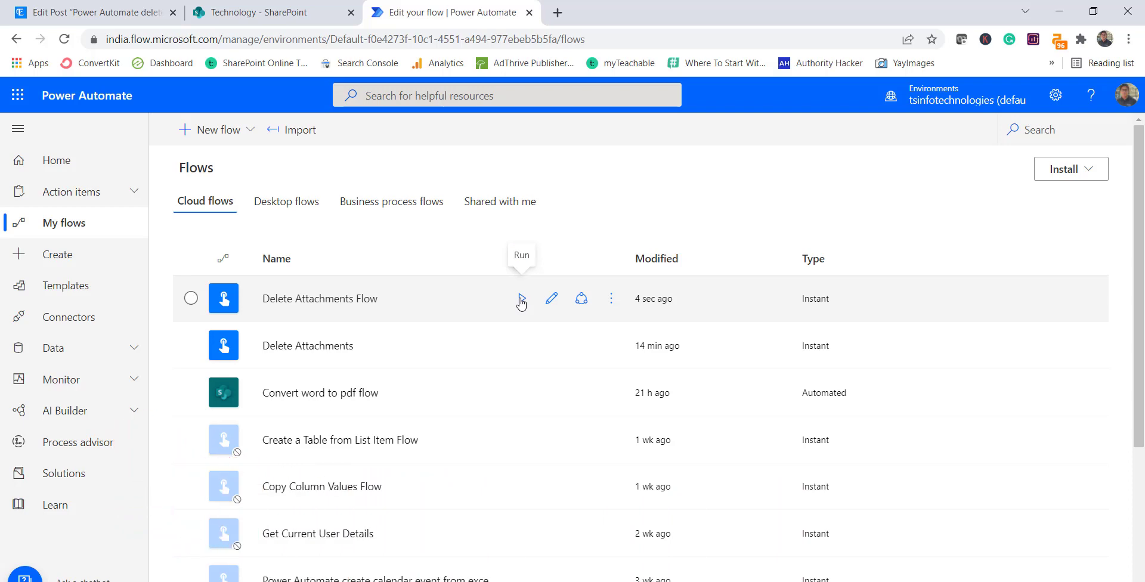
# Run Delete Attachments Flow with its SharePoint connection and open its details page to check the run status.
pyautogui.click(521, 300)
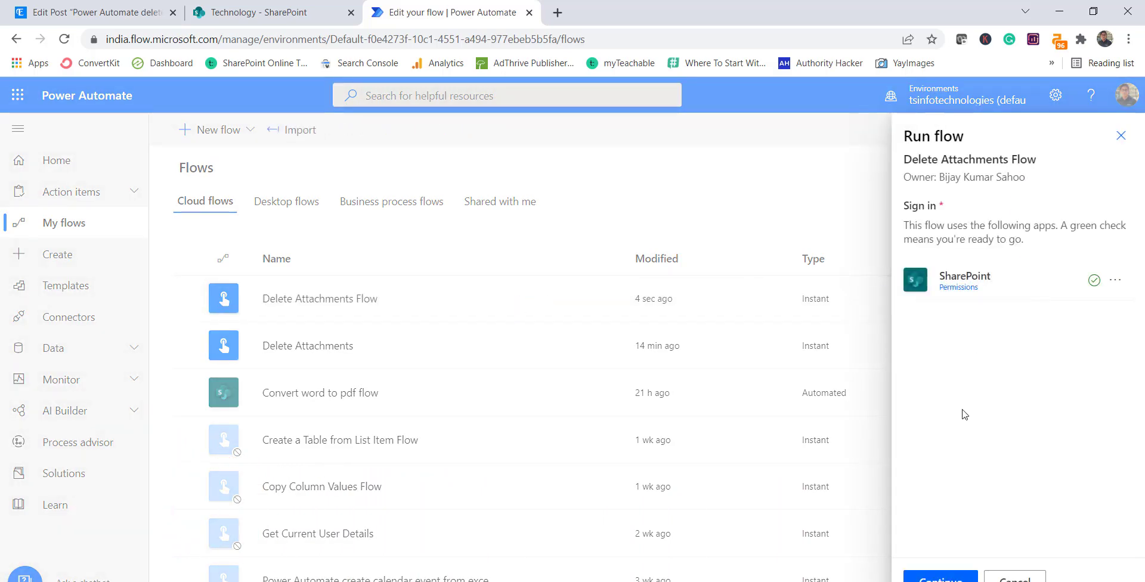
pyautogui.click(959, 574)
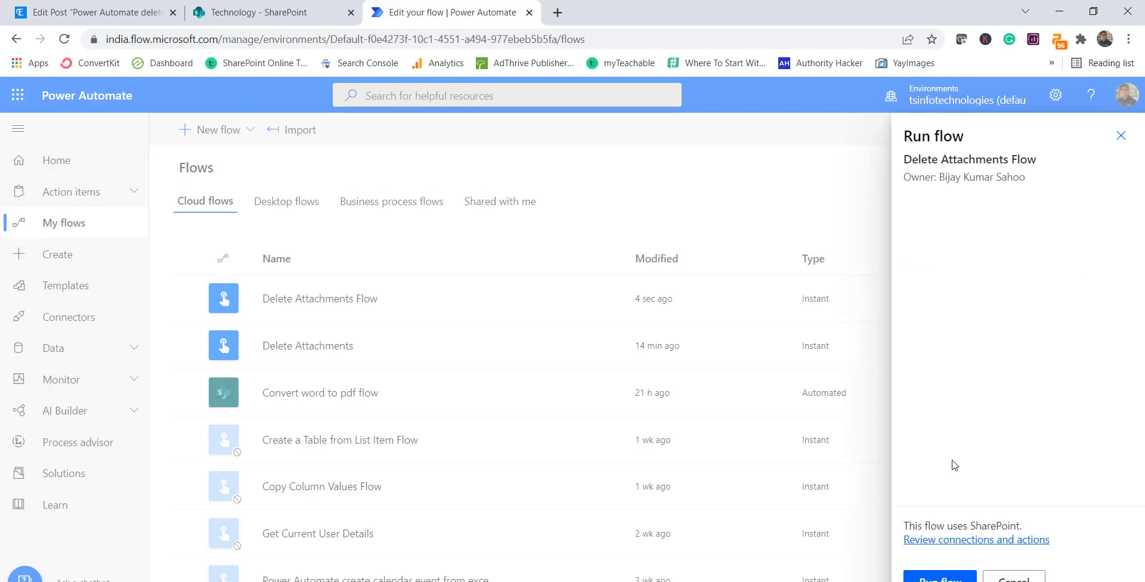
pyautogui.click(959, 578)
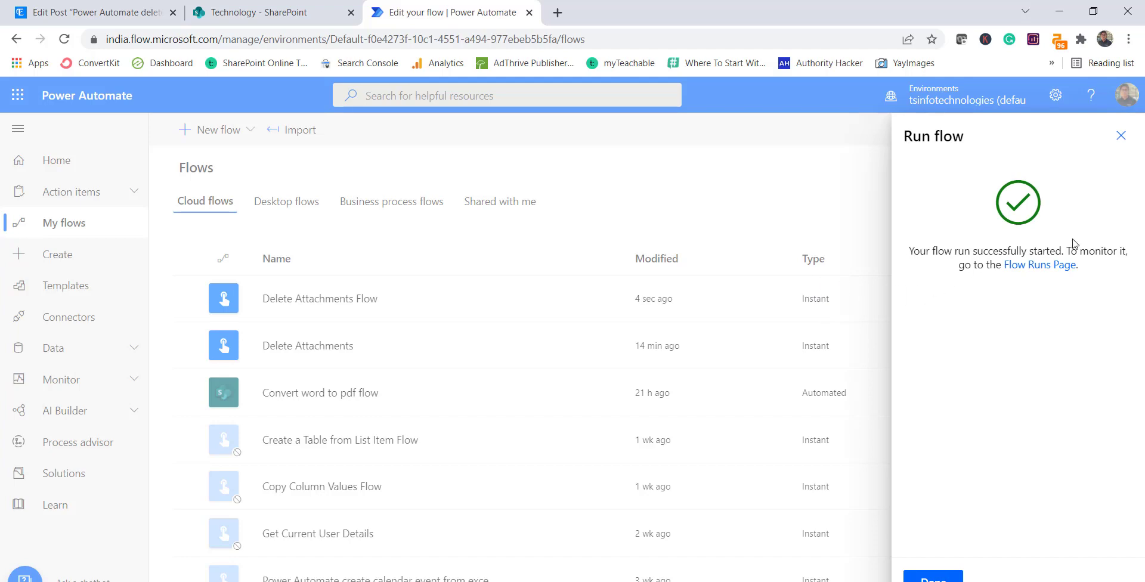
pyautogui.click(1120, 136)
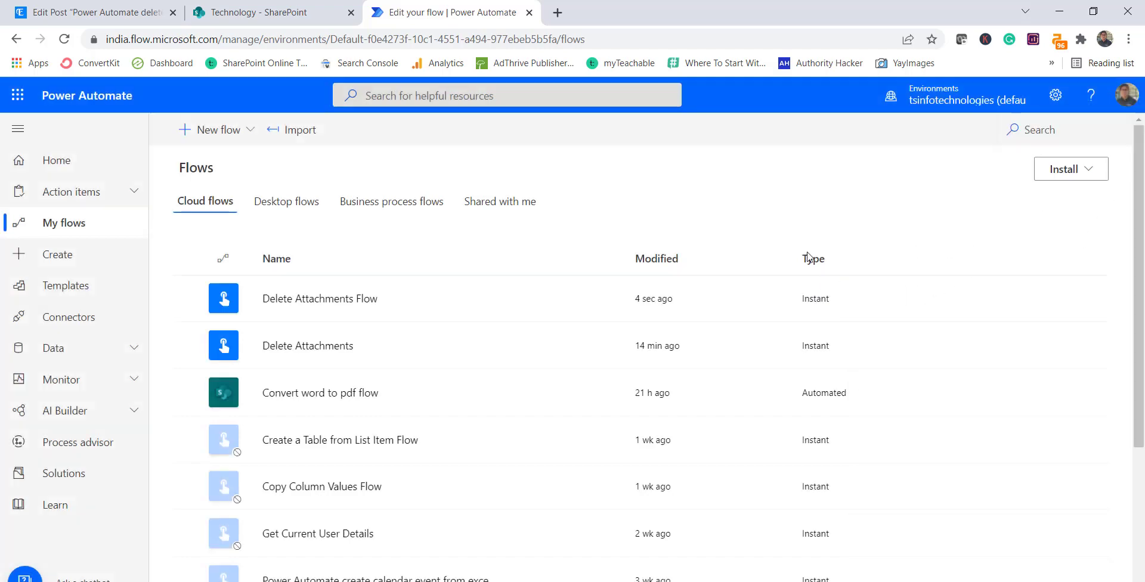
pyautogui.click(340, 299)
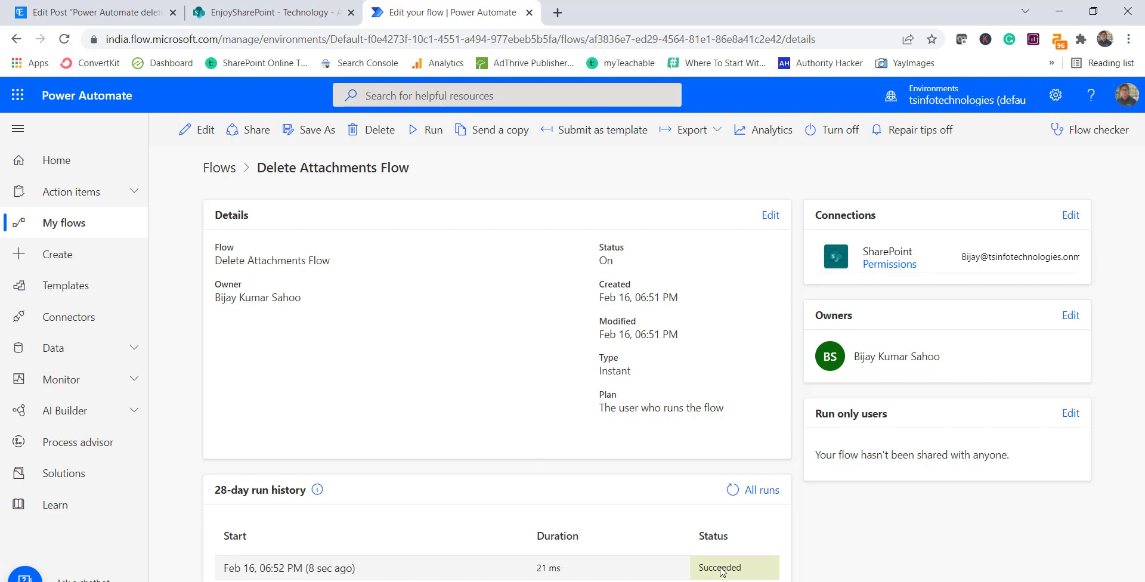
# Reload the Technology list in SharePoint and open the item titled SharePoint to check its attachments.
pyautogui.click(319, 13)
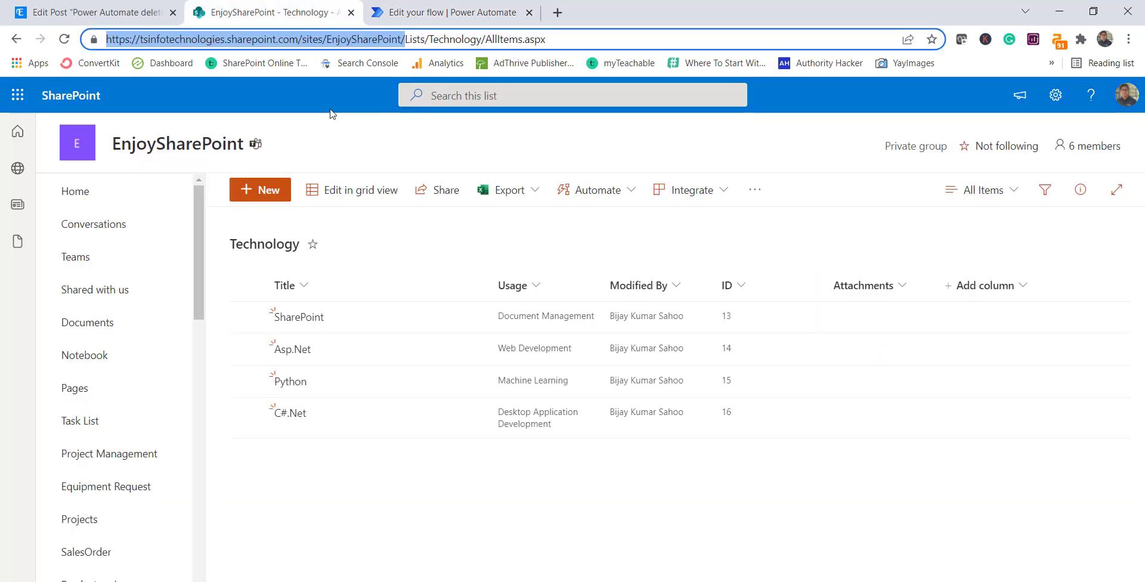
pyautogui.click(440, 38)
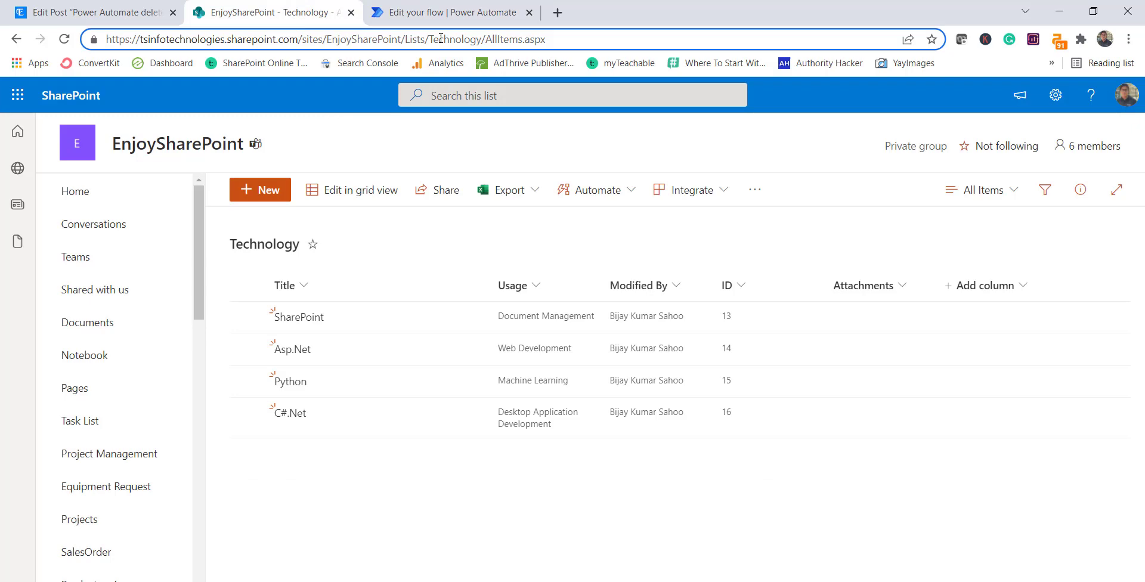
pyautogui.press('Return')
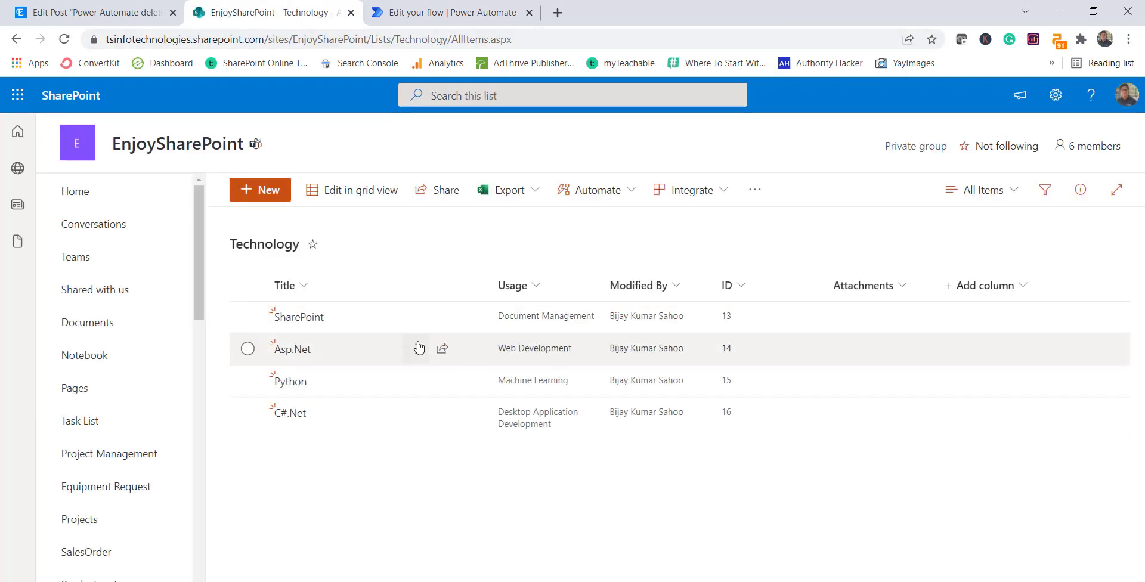
pyautogui.click(311, 320)
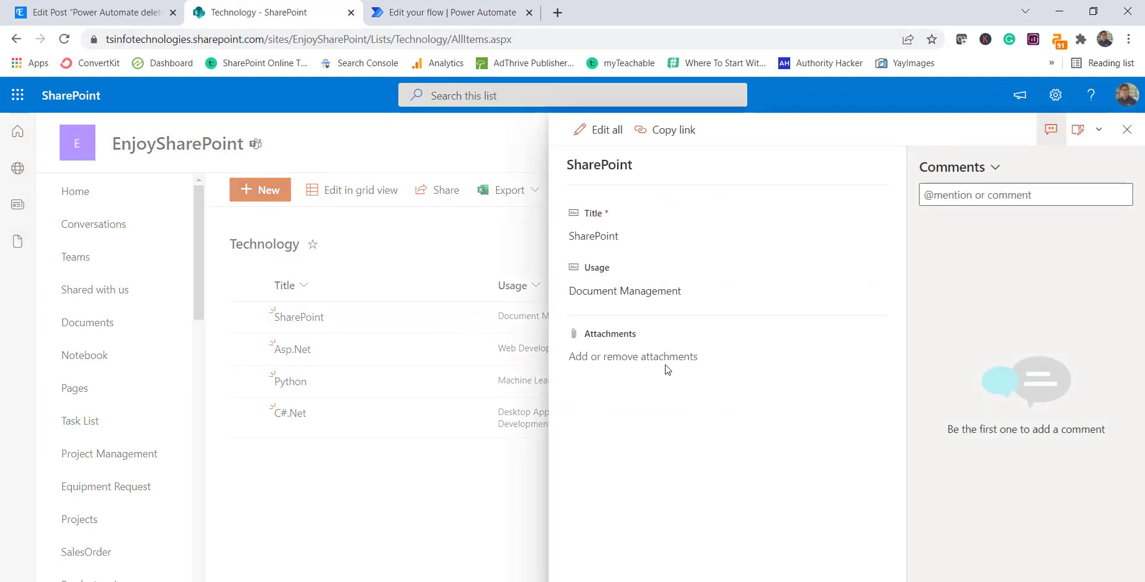